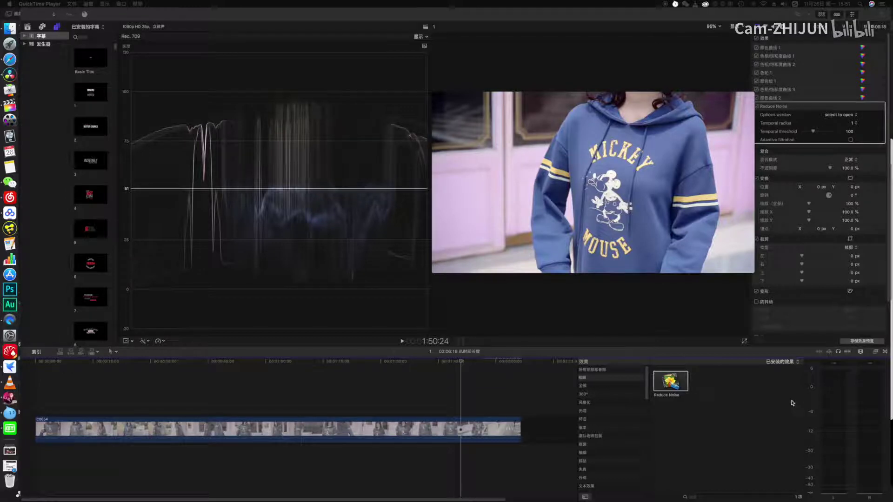
# - Compare the exported 测试 video in QuickTime Player with the graded hoodie frame in the Final Cut Pro viewer, then close the video
pyautogui.click(574, 326)
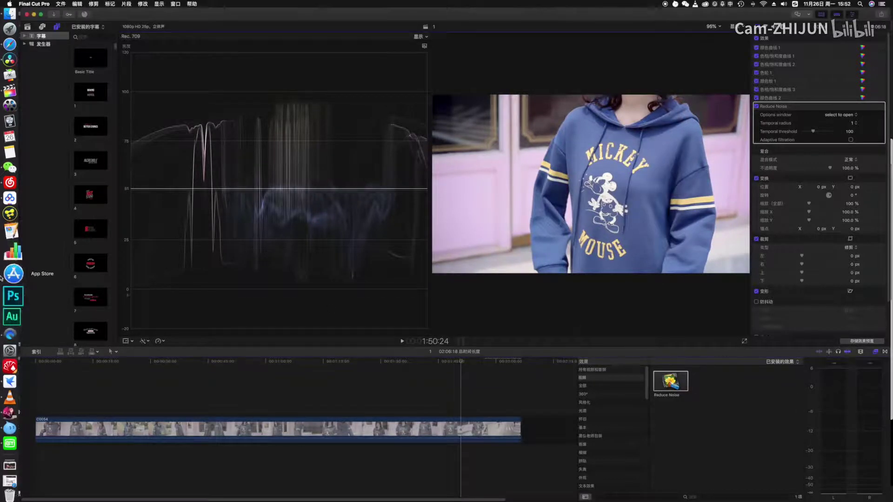
pyautogui.click(10, 320)
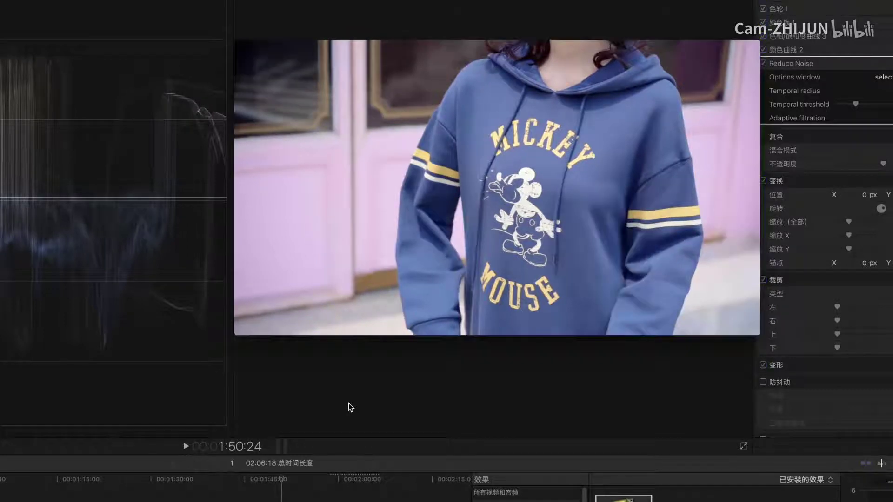
pyautogui.press('super+Tab')
pyautogui.press('super+Tab')
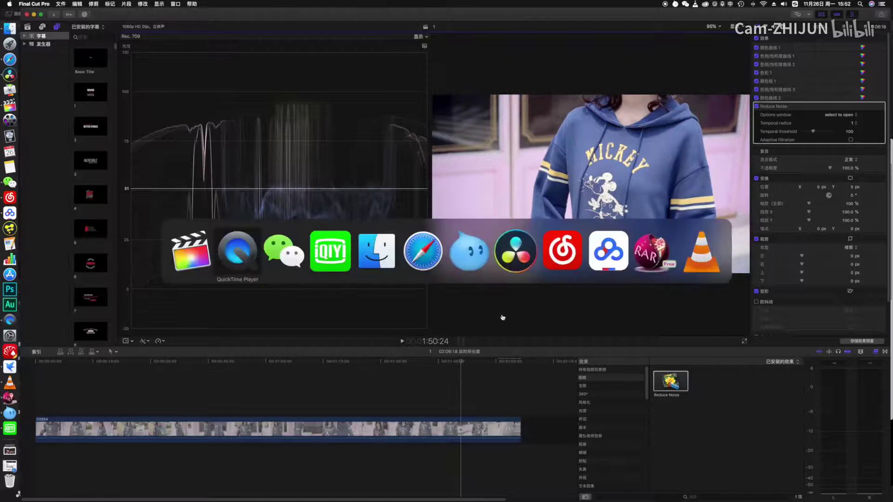
pyautogui.press('super+Tab')
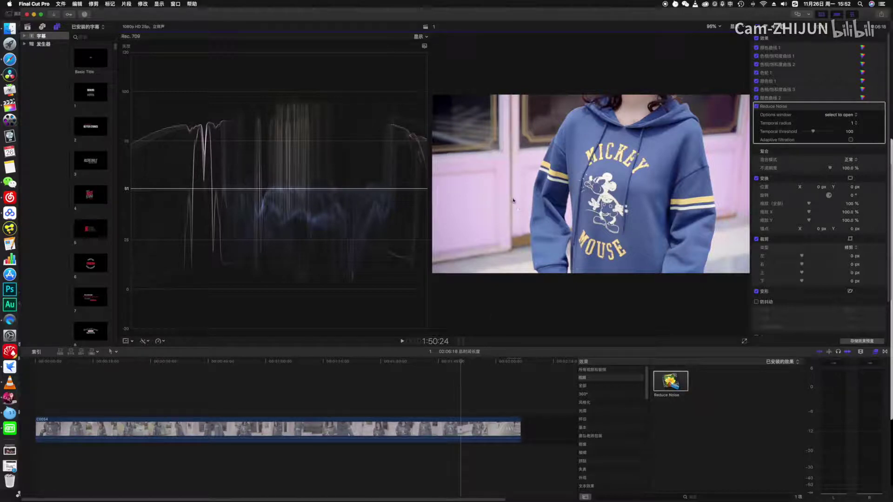
pyautogui.moveTo(487, 96); pyautogui.dragTo(196, 100)
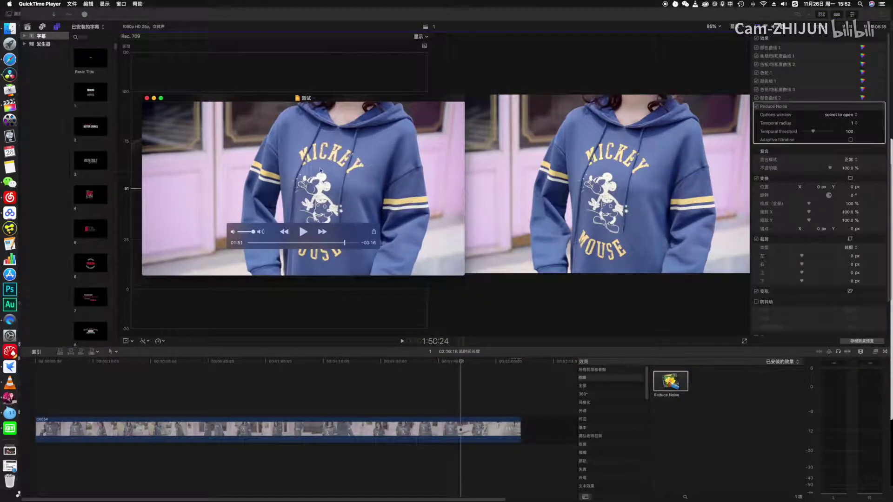
pyautogui.moveTo(340, 98); pyautogui.dragTo(625, 98)
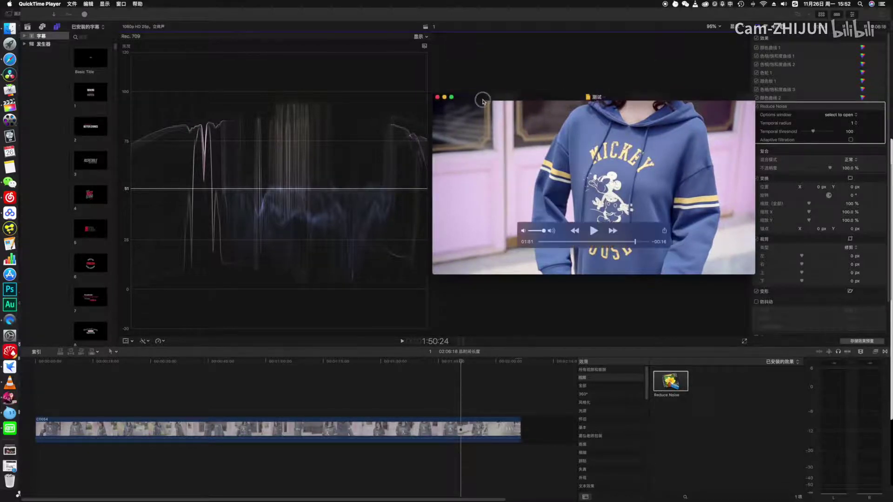
pyautogui.moveTo(481, 101); pyautogui.dragTo(323, 258)
pyautogui.press('super+w')
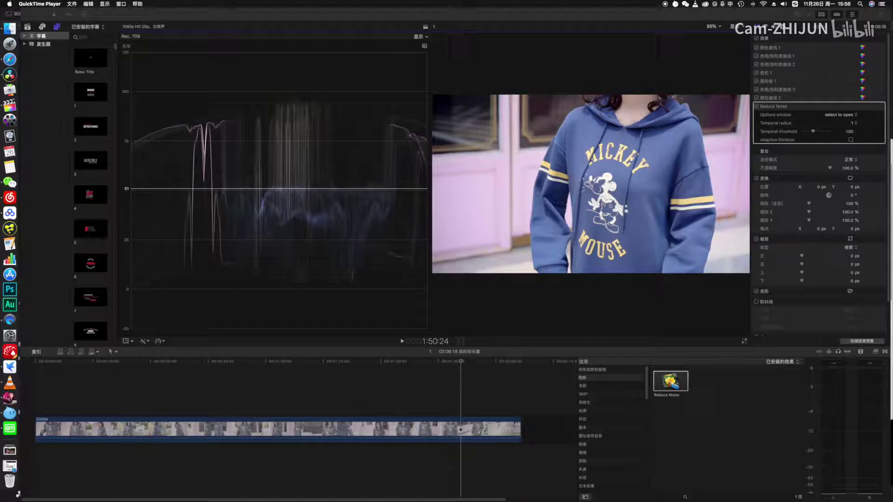
# - Hide the effects browser and remove all applied effects from the timeline clip
pyautogui.click(860, 352)
pyautogui.press('space')
pyautogui.click(463, 430)
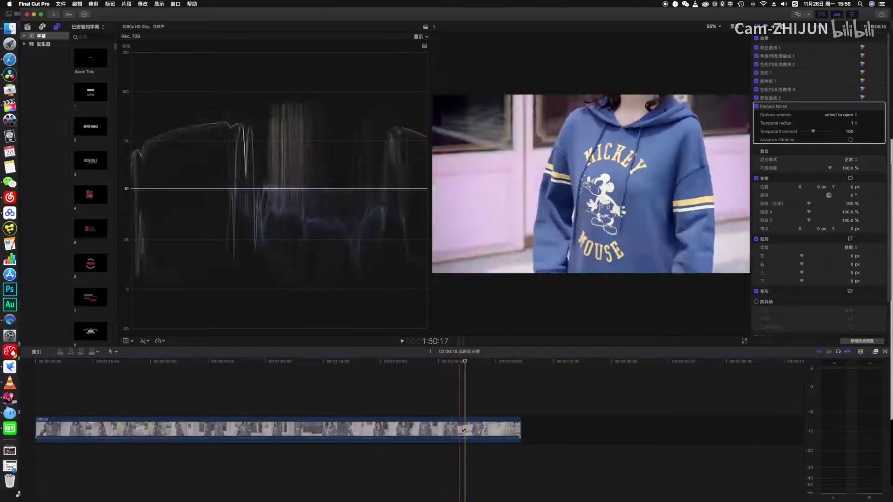
# - Hide the video scopes and review the ungraded footage at several points along the timeline
pyautogui.click(734, 27)
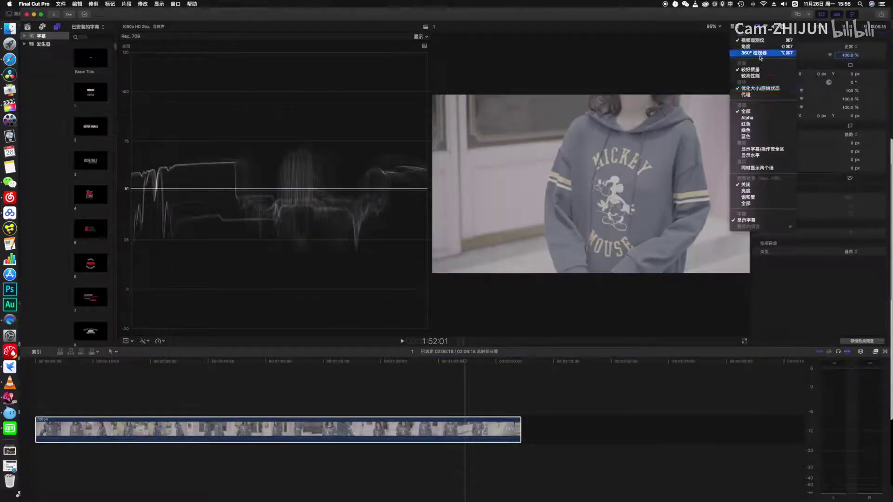
pyautogui.click(762, 40)
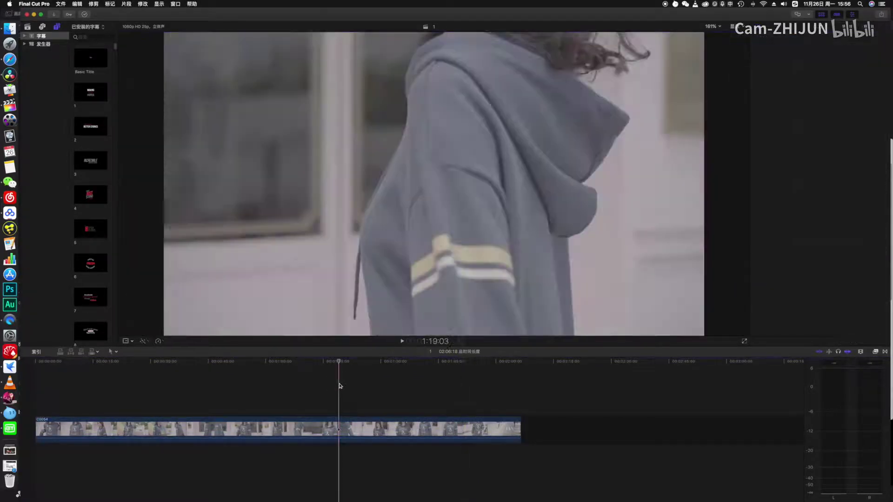
pyautogui.click(147, 403)
pyautogui.press('super+equal')
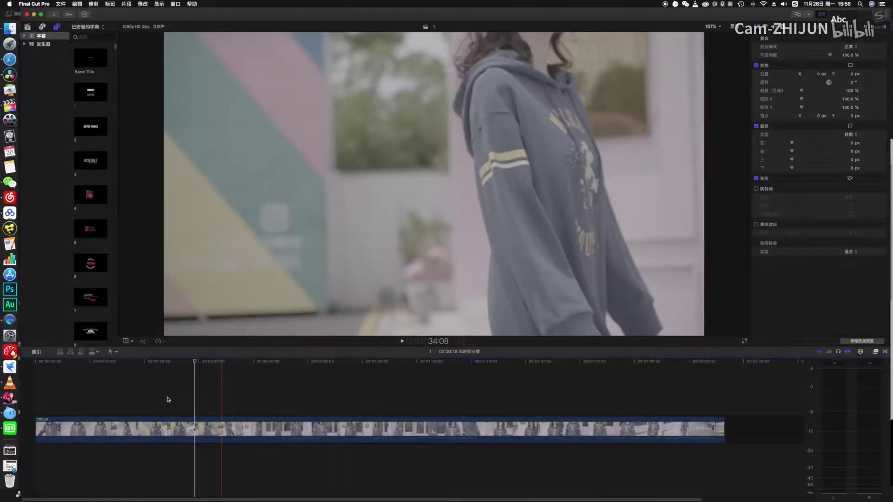
pyautogui.click(401, 403)
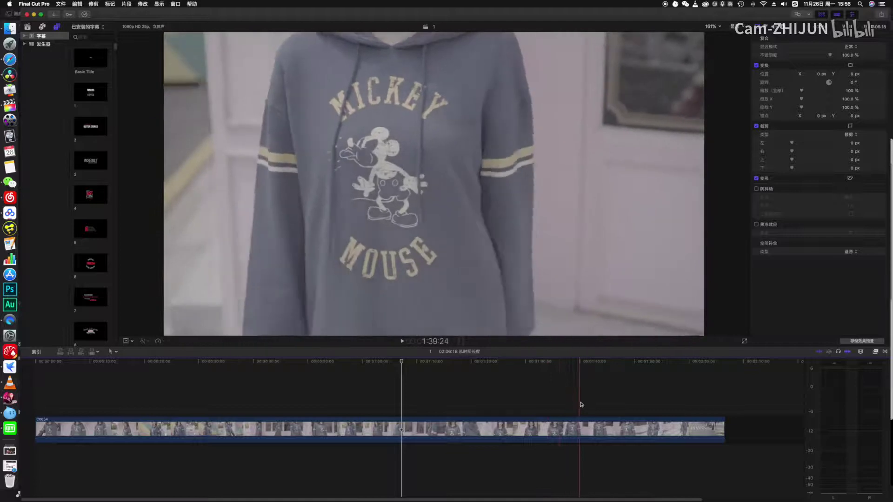
pyautogui.click(584, 401)
pyautogui.click(140, 404)
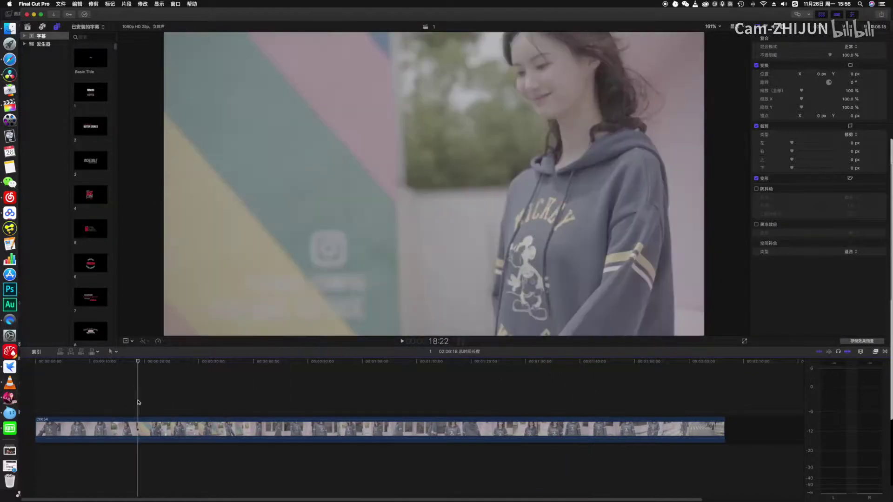
pyautogui.press('space')
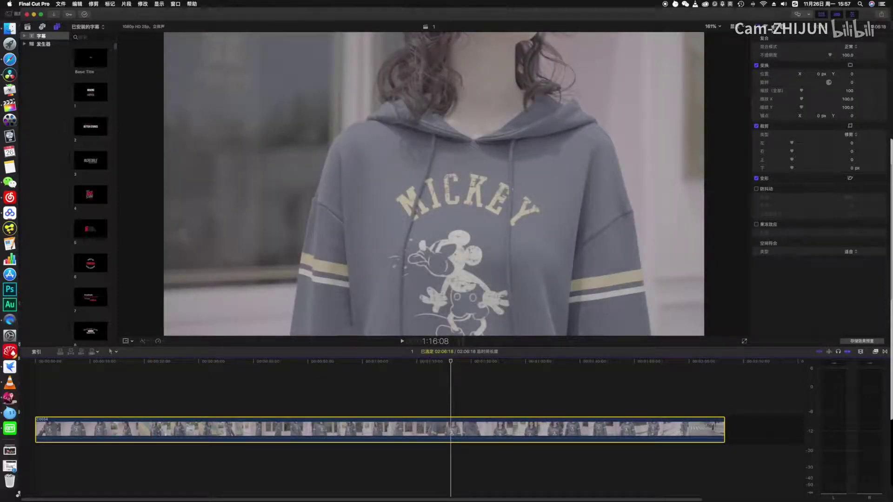
# - Show the clip's settings metadata and apply the Sony S-Log3/S-Gamut3.Cine camera LUT
pyautogui.click(786, 27)
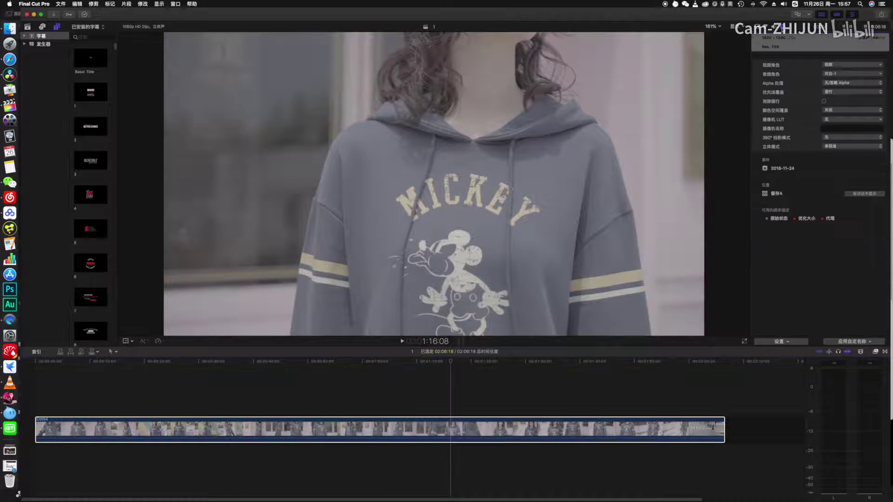
pyautogui.click(797, 343)
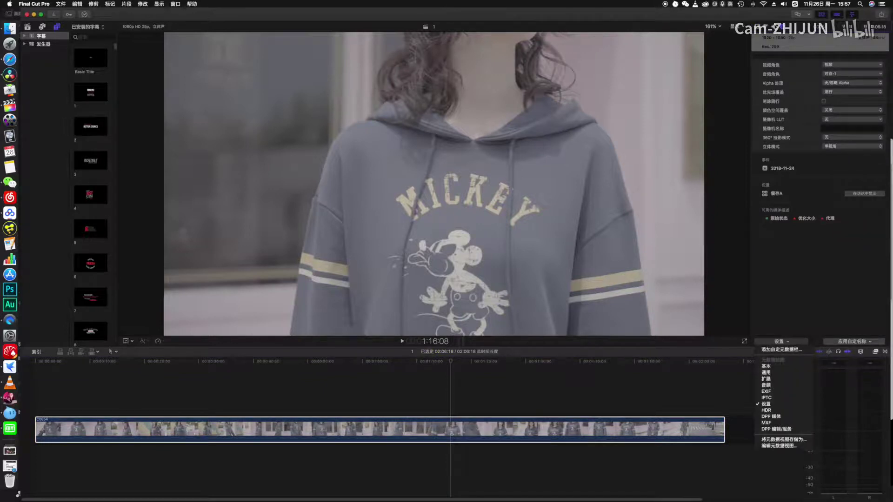
pyautogui.click(781, 343)
pyautogui.click(781, 342)
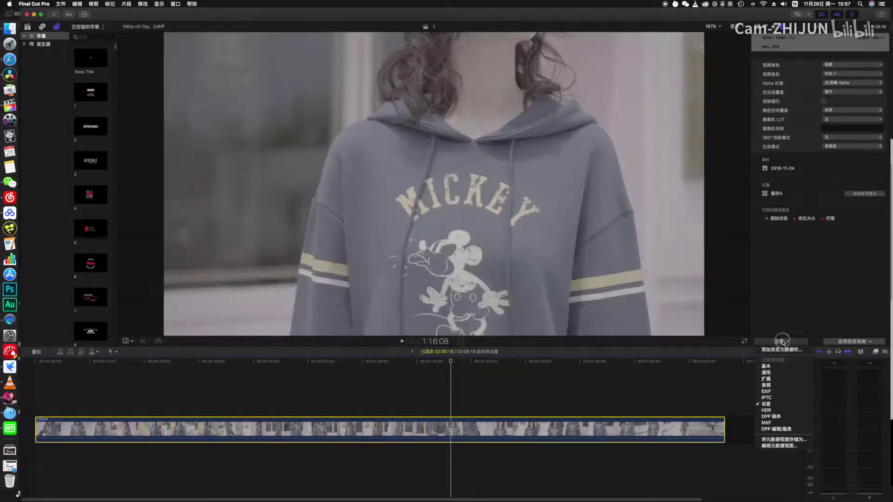
pyautogui.click(788, 403)
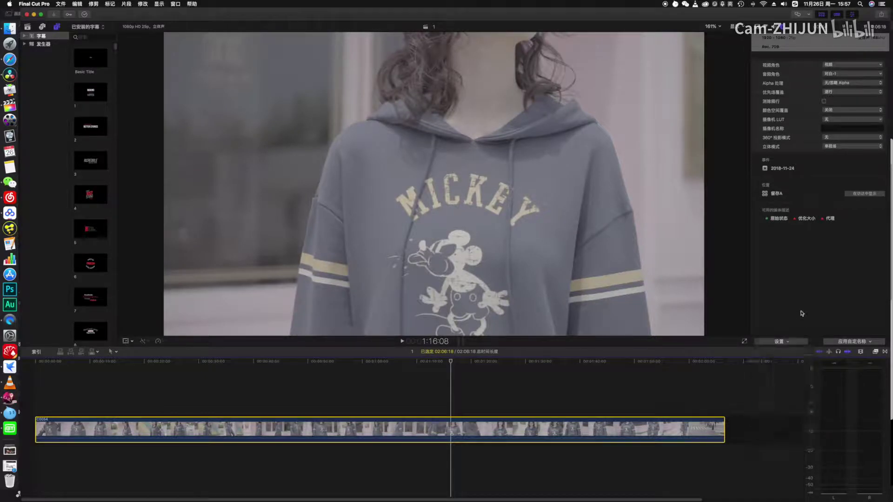
pyautogui.click(842, 122)
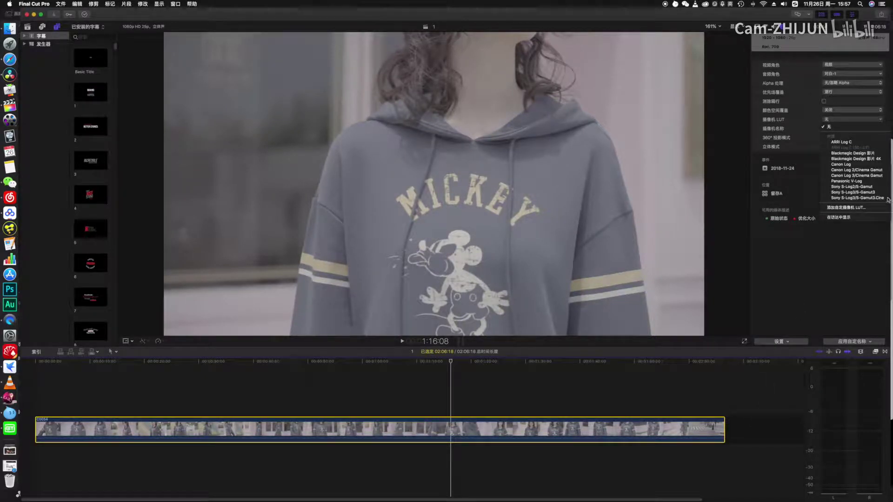
pyautogui.click(855, 198)
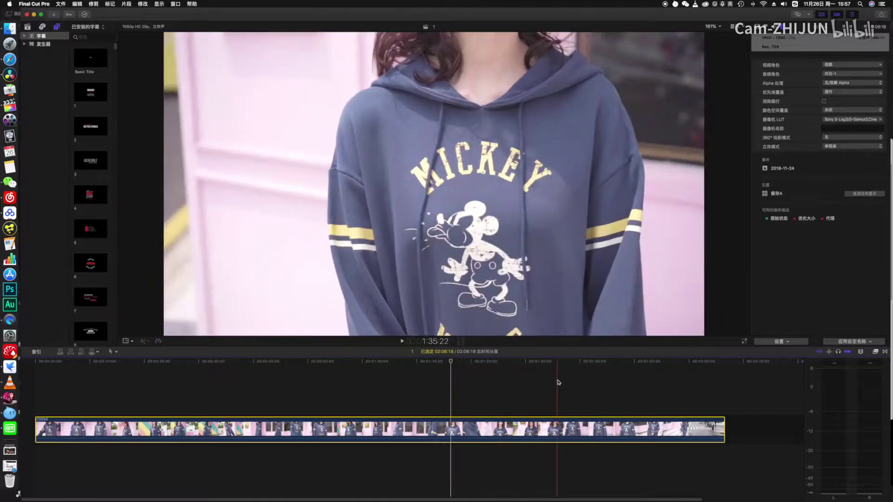
# - Check the camera LUT on other frames of the clip, then set the camera LUT back to None (无)
pyautogui.click(559, 414)
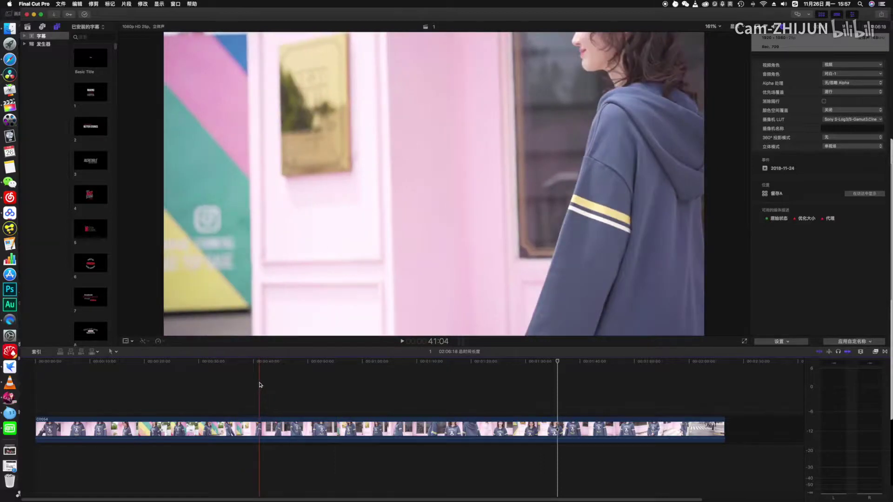
pyautogui.click(266, 386)
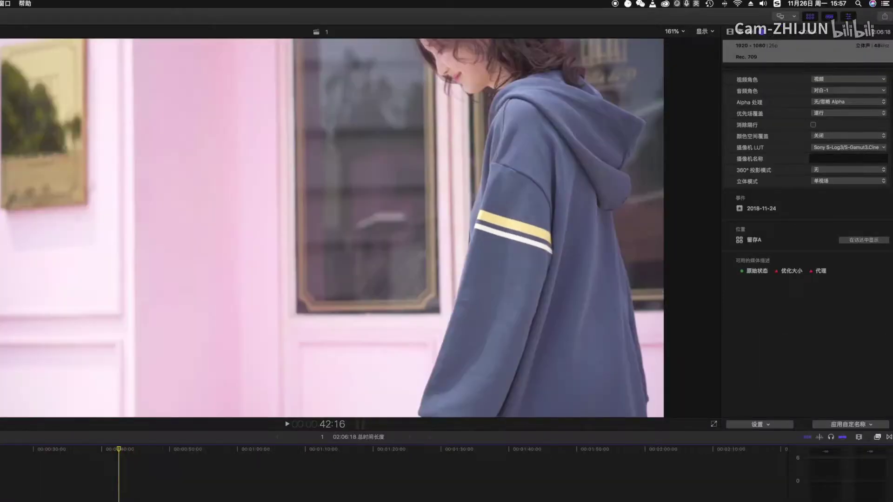
pyautogui.press('super+a')
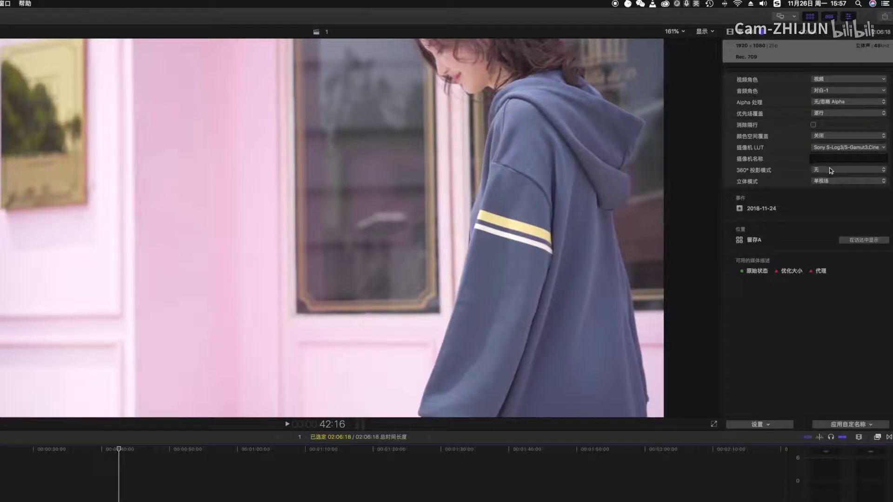
pyautogui.click(837, 147)
pyautogui.click(840, 158)
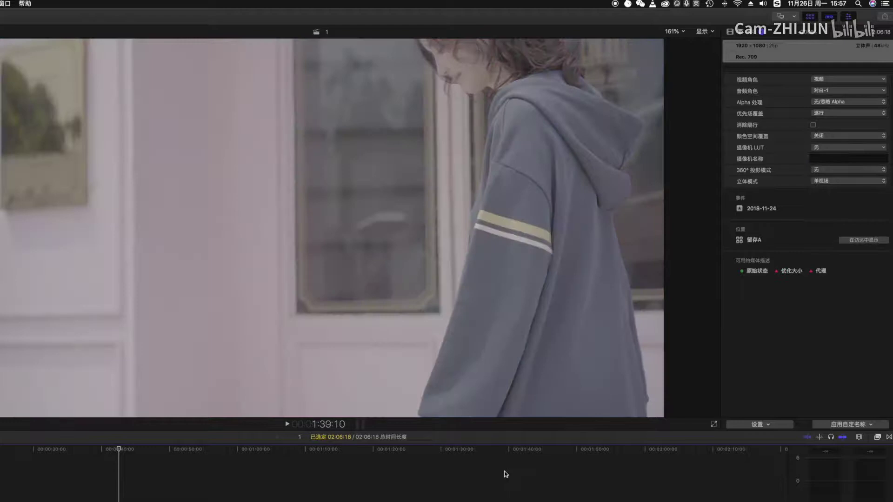
# - Park the playhead at 1:35:22 and display the clip's color inspector together with the video scopes
pyautogui.click(276, 479)
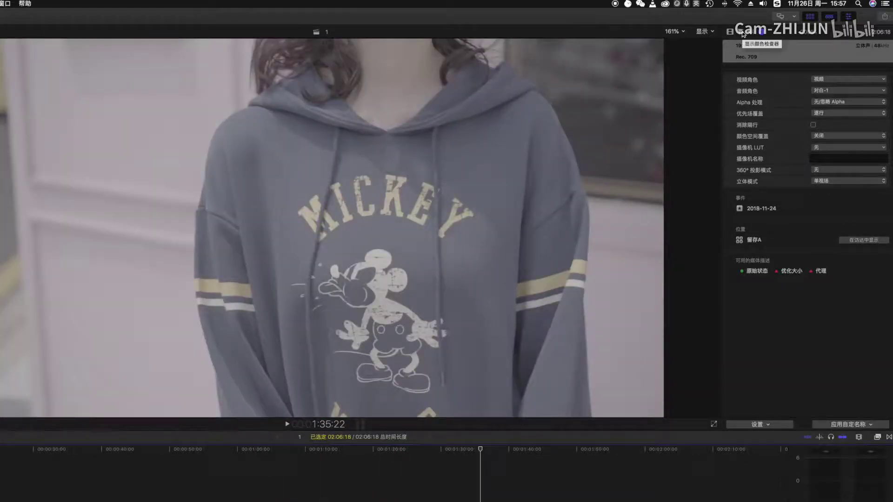
pyautogui.click(742, 32)
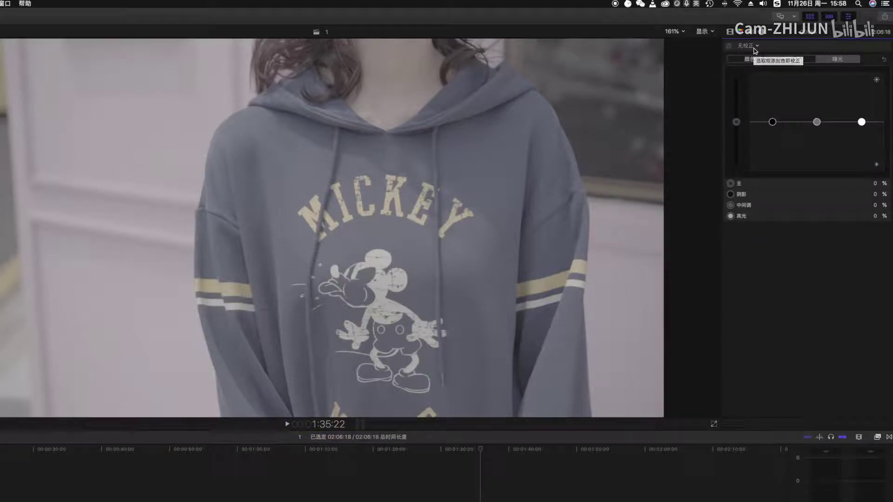
pyautogui.press('super+7')
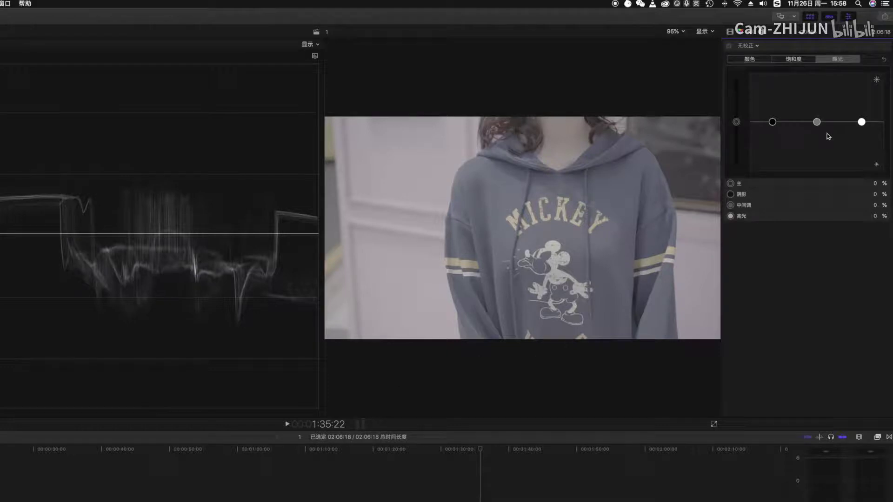
# - Add a Hue/Saturation Curves correction and a Color Curves correction to the clip
pyautogui.click(752, 46)
pyautogui.click(778, 85)
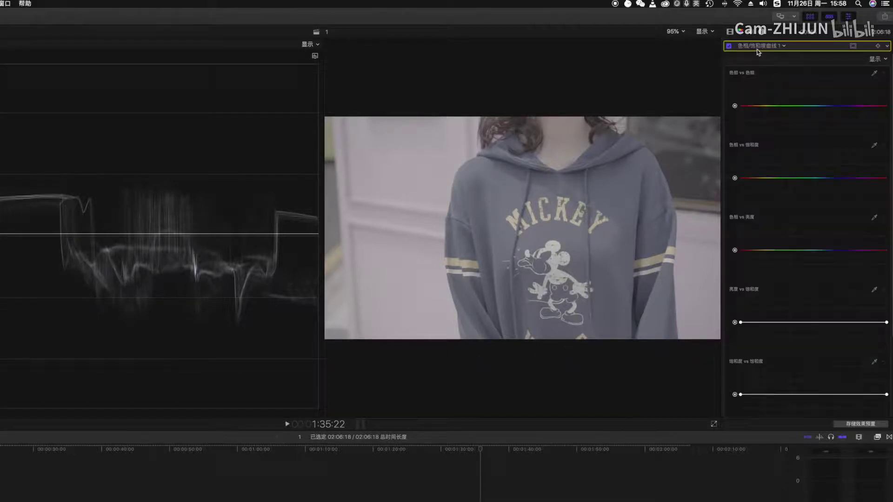
pyautogui.click(759, 45)
pyautogui.click(774, 99)
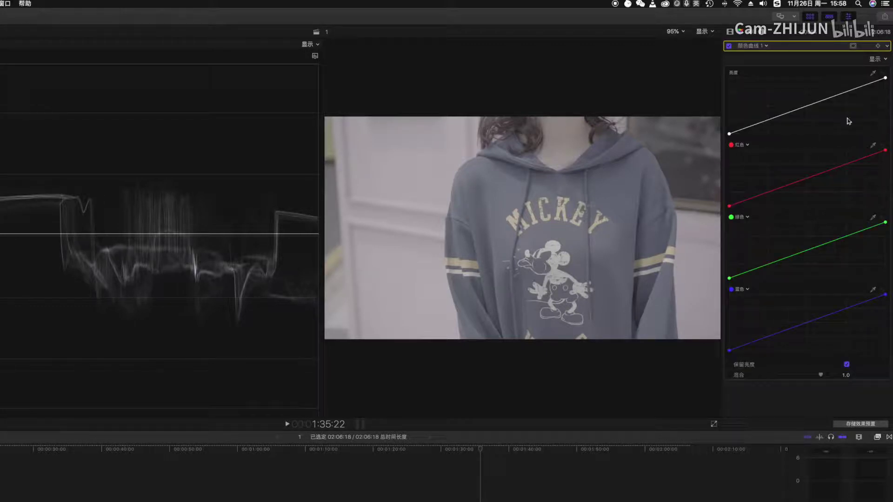
# - Sample highlight and shadow points for the luma curve, then shape it into a gentle S-curve with an anchored midtone point
pyautogui.click(872, 74)
pyautogui.click(387, 254)
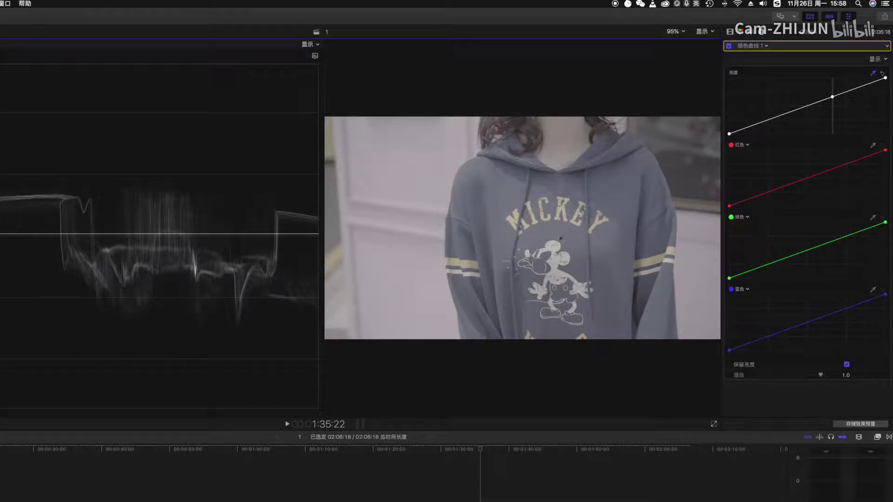
pyautogui.click(873, 74)
pyautogui.click(872, 74)
pyautogui.click(682, 179)
pyautogui.moveTo(769, 120); pyautogui.dragTo(771, 124)
pyautogui.moveTo(832, 97)
pyautogui.mouseDown()
pyautogui.moveTo(879, 93)
pyautogui.moveTo(838, 92)
pyautogui.mouseUp()
pyautogui.click(801, 107)
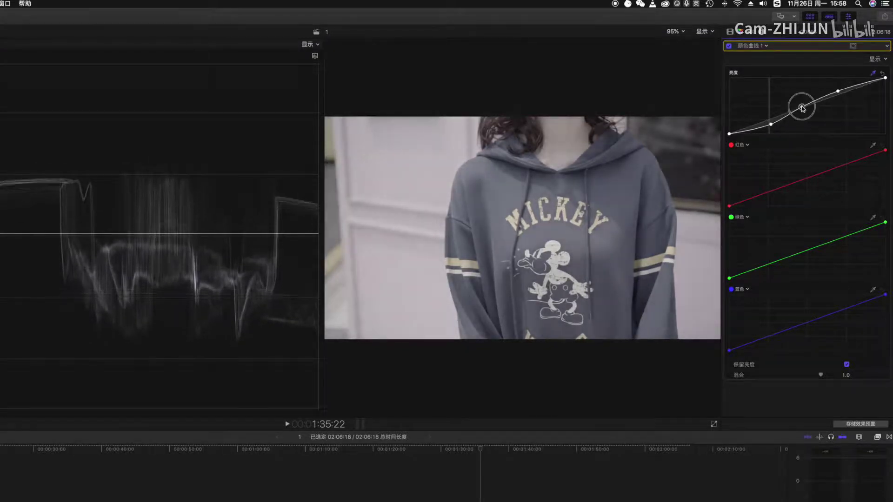
# - Add a second Hue/Saturation Curves correction and raise its whole Hue vs Saturation curve with a single point
pyautogui.click(762, 47)
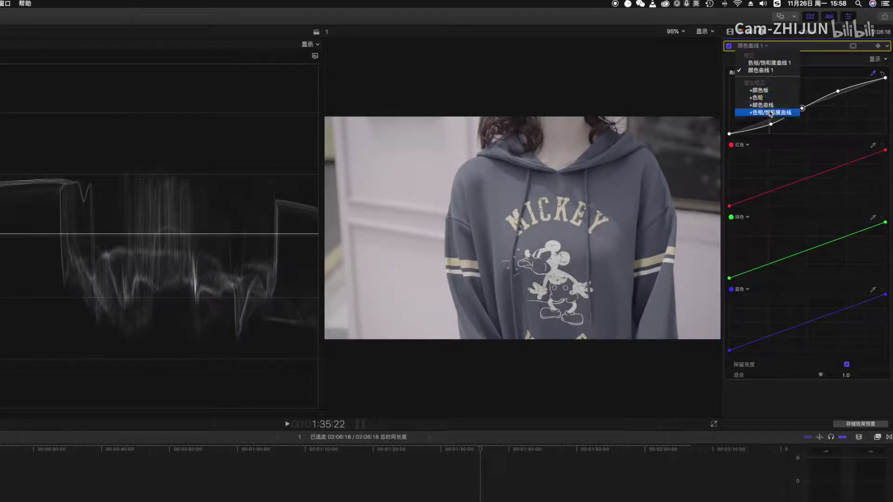
pyautogui.click(781, 113)
pyautogui.scroll(-5, 829, 249)
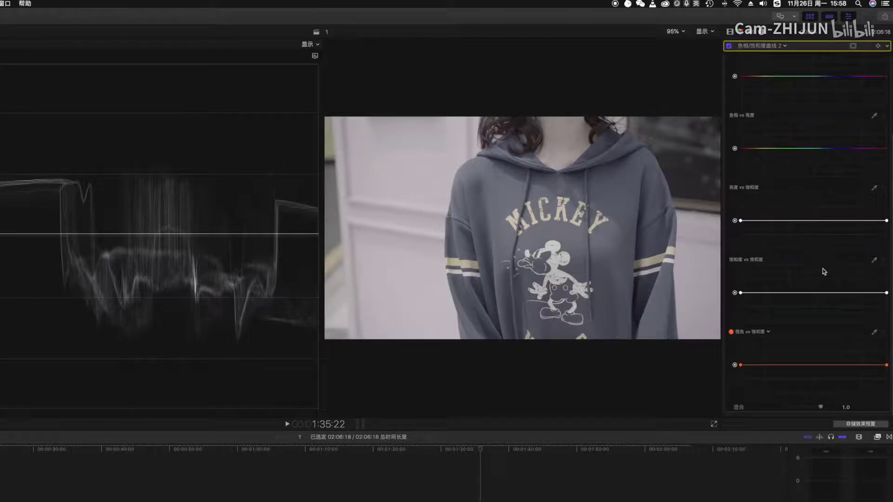
pyautogui.scroll(1, 805, 157)
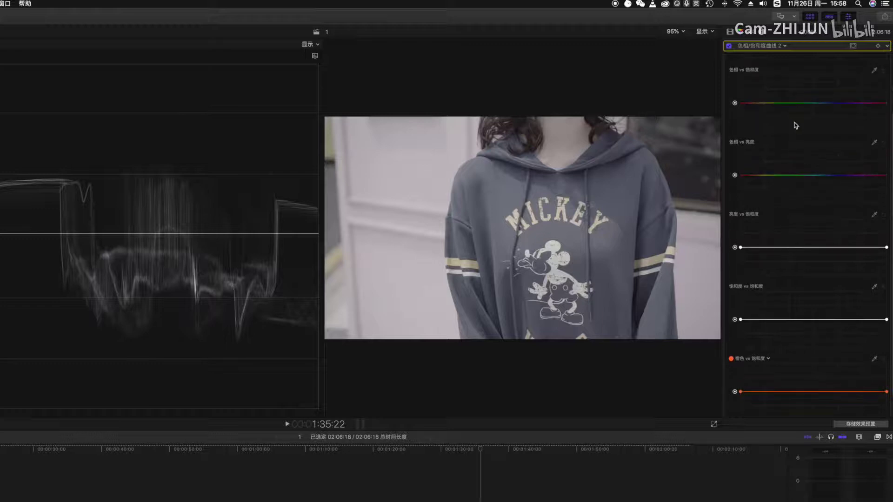
pyautogui.moveTo(809, 101); pyautogui.dragTo(813, 66)
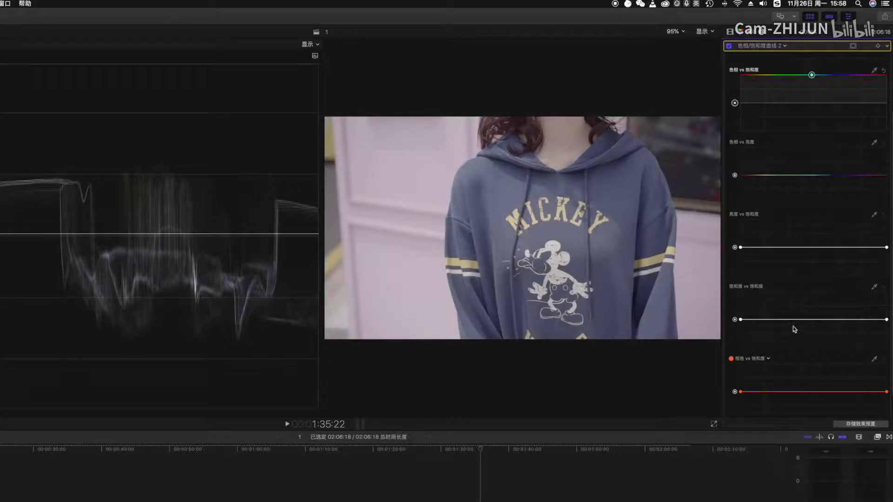
# - Raise both ends of the second correction's Saturation vs Saturation curve and check the look on the frame at 36:14
pyautogui.scroll(-1, 791, 350)
pyautogui.click(882, 283)
pyautogui.moveTo(885, 316); pyautogui.dragTo(886, 302)
pyautogui.moveTo(740, 317); pyautogui.dragTo(742, 303)
pyautogui.click(309, 492)
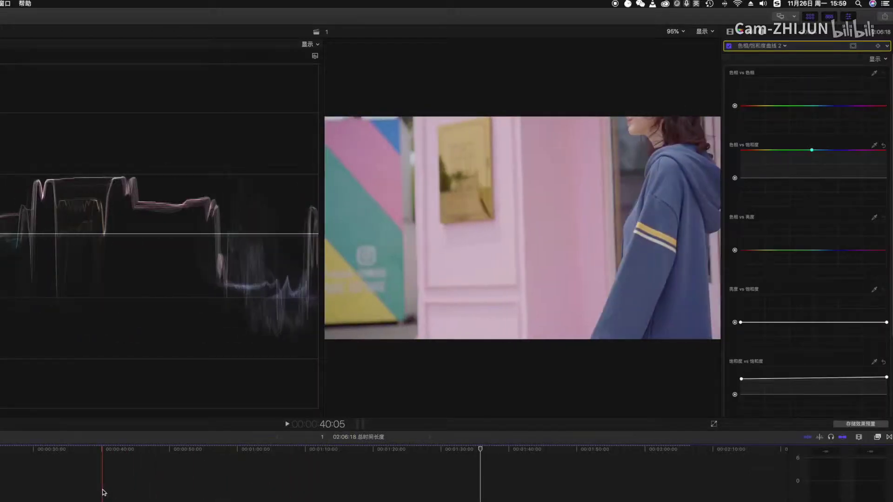
pyautogui.click(79, 492)
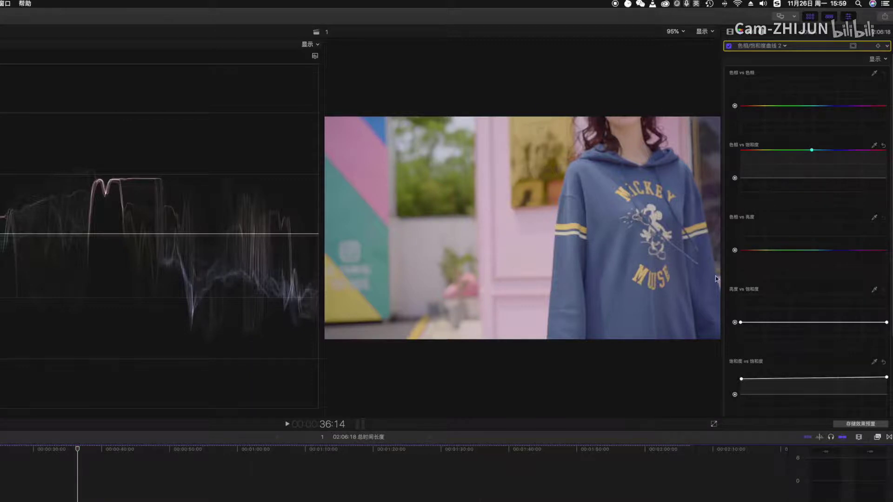
pyautogui.scroll(-4, 840, 313)
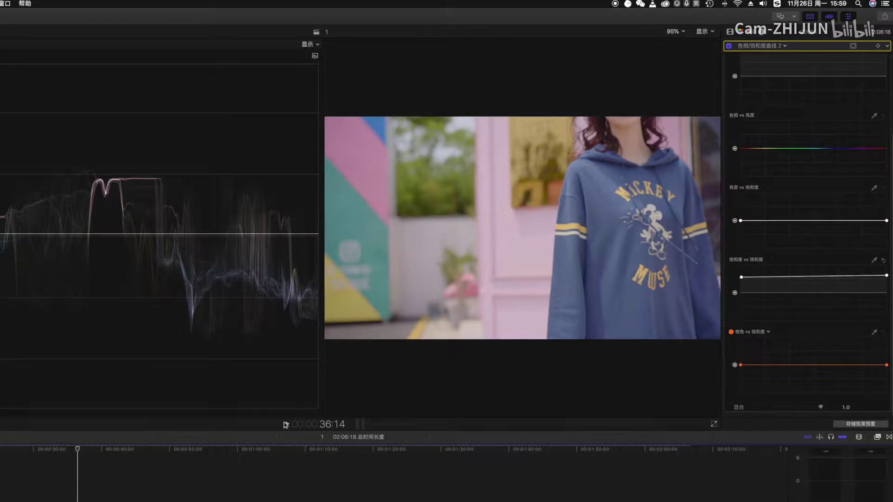
# - Sample the face's skin tone at 1:28:09 for the Orange vs Saturation curve and slightly lower the sampled point
pyautogui.click(429, 496)
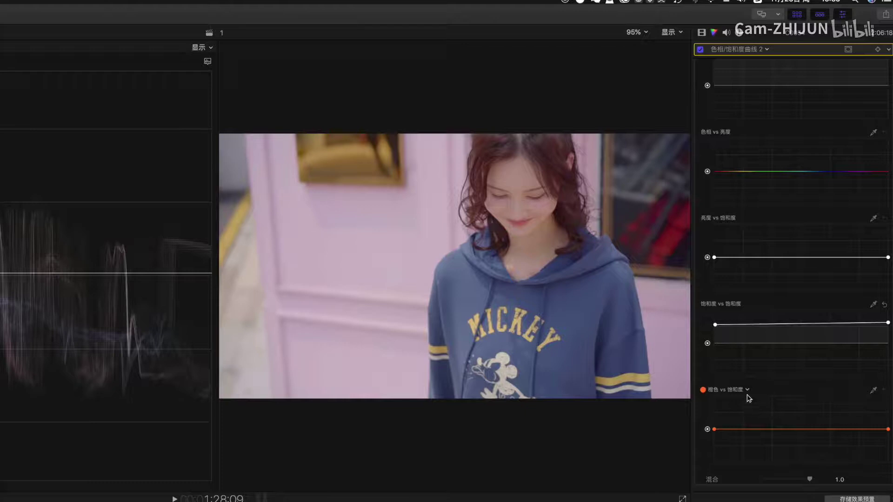
pyautogui.click(746, 390)
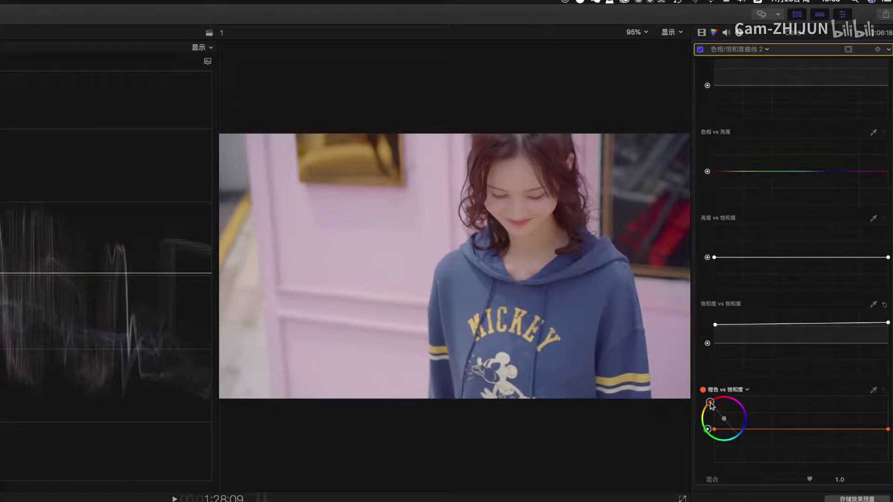
pyautogui.click(880, 396)
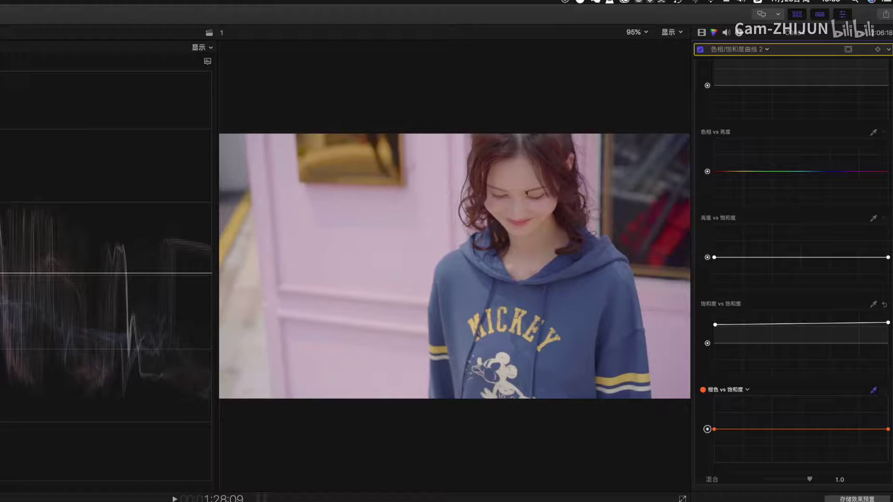
pyautogui.click(519, 200)
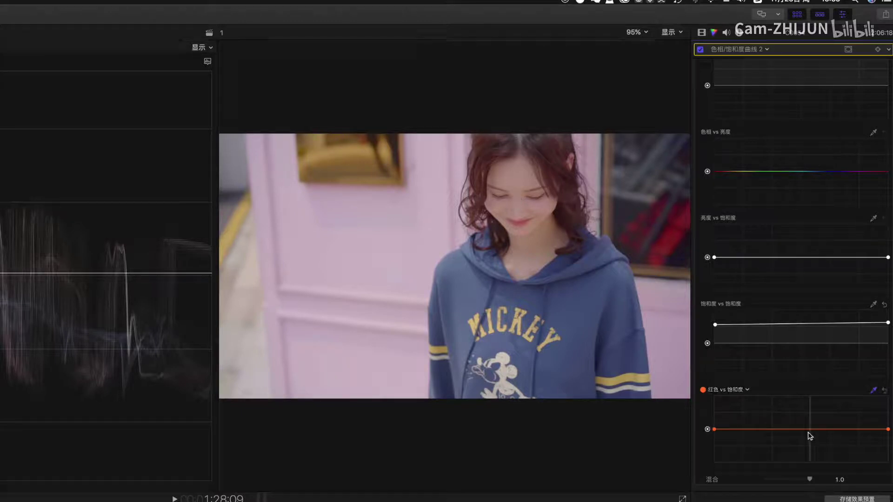
pyautogui.moveTo(810, 429)
pyautogui.mouseDown()
pyautogui.moveTo(810, 415)
pyautogui.moveTo(811, 435)
pyautogui.mouseUp()
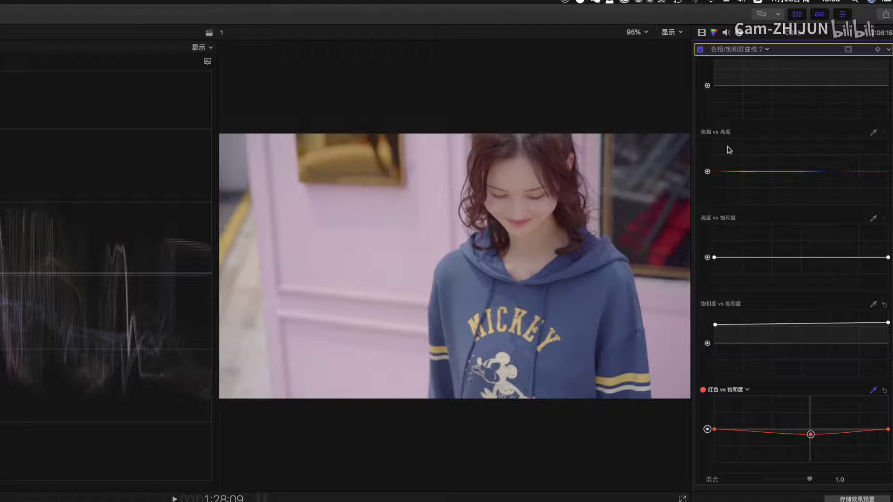
# - Sample the skin tone for the Hue vs Luma curve, raise its red point slightly, and play the footage around 1:35:19
pyautogui.scroll(3, 832, 223)
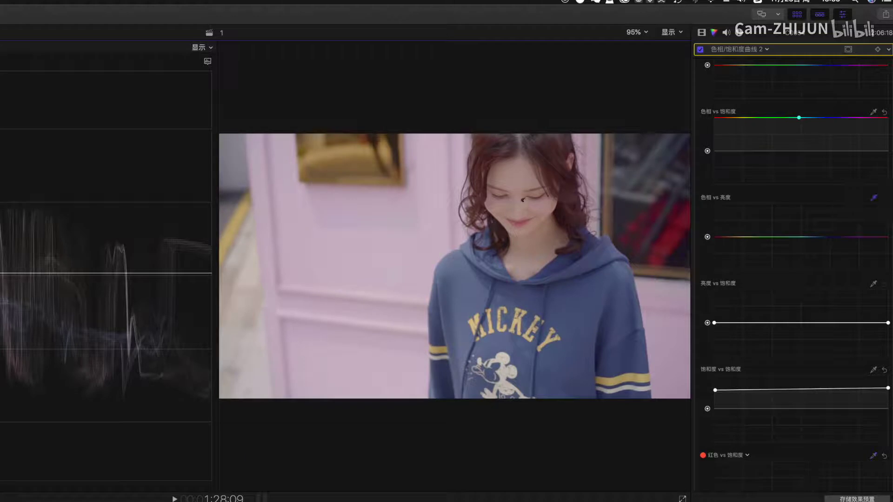
pyautogui.click(717, 236)
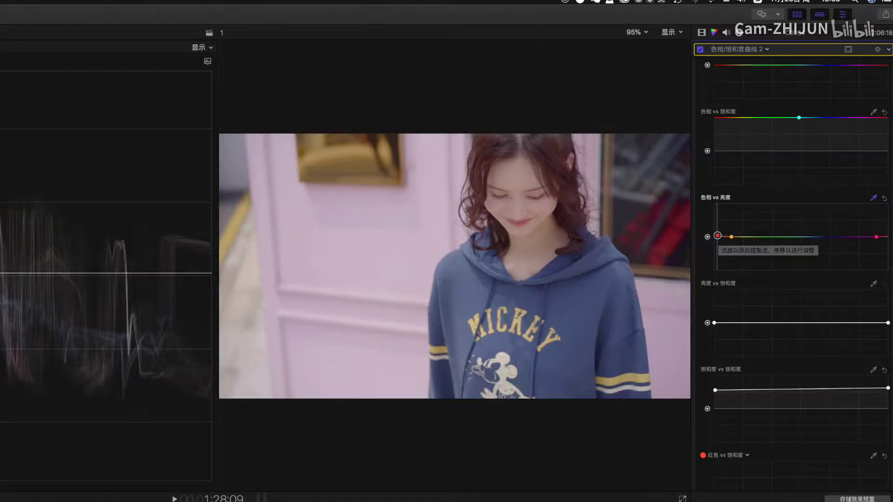
pyautogui.press('space')
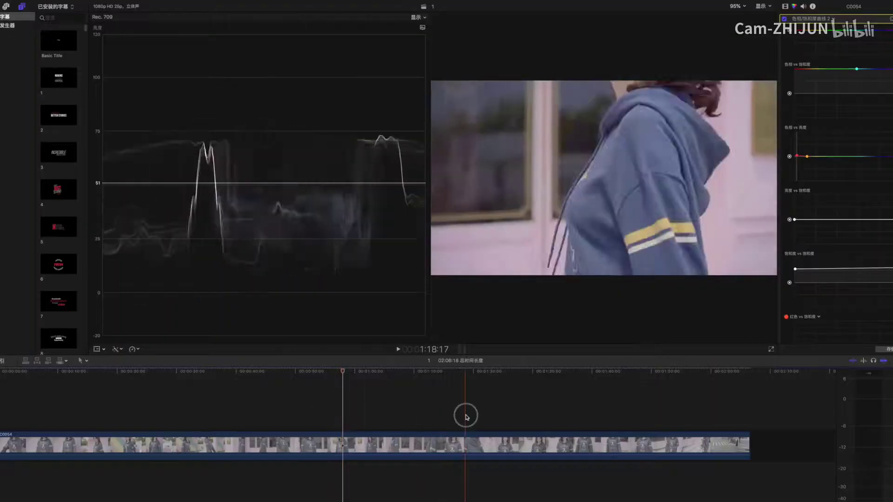
pyautogui.click(466, 416)
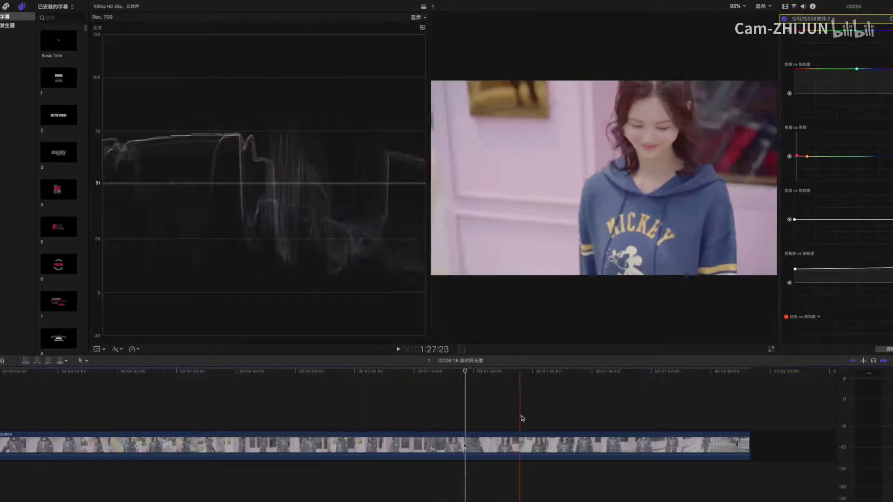
pyautogui.press('space')
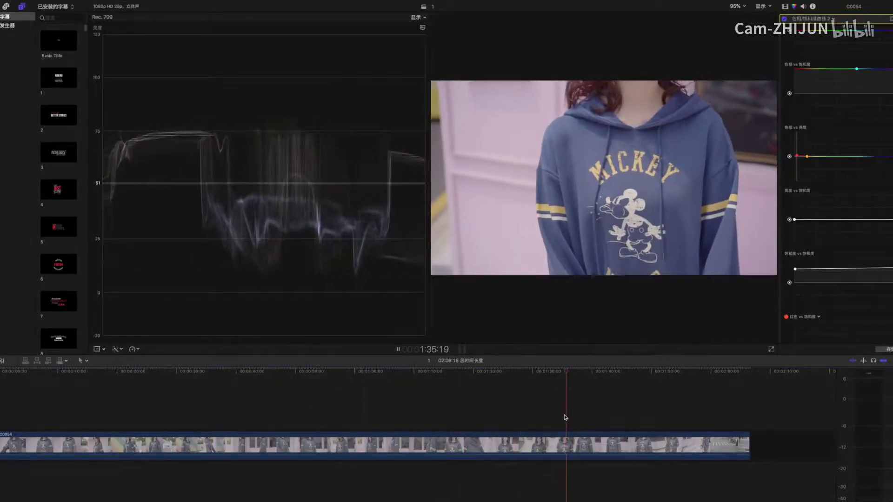
pyautogui.click(563, 416)
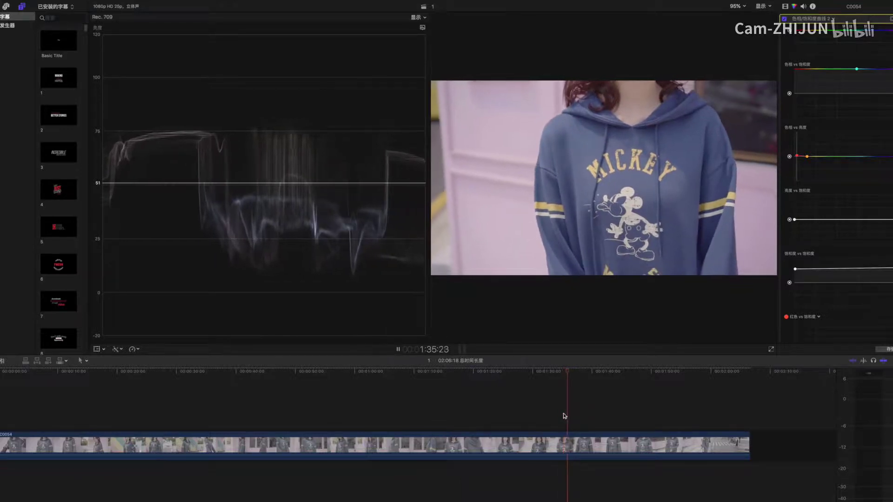
# - Select the clip at 1:43:06, add a Color Board correction, and lower its shadows exposure
pyautogui.click(611, 439)
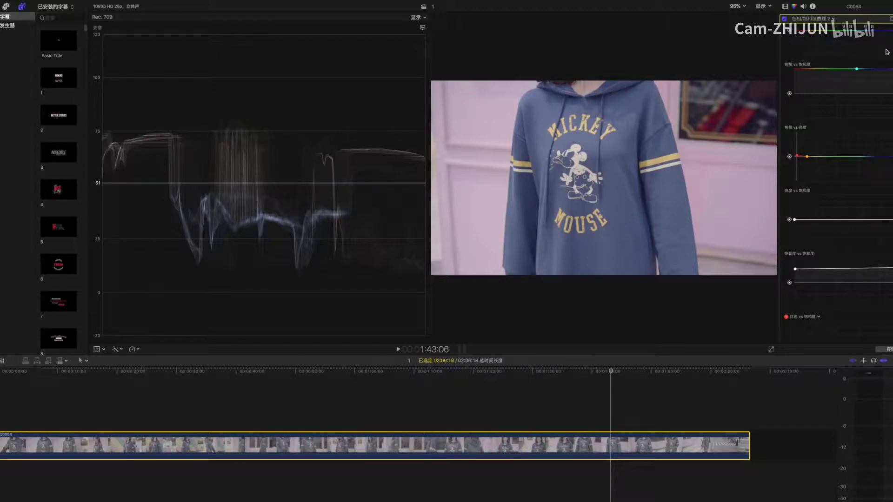
pyautogui.click(820, 20)
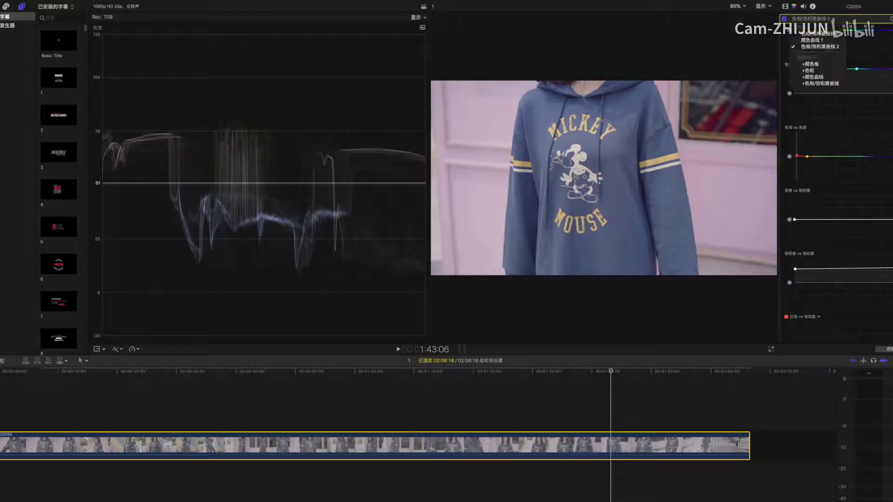
pyautogui.click(823, 68)
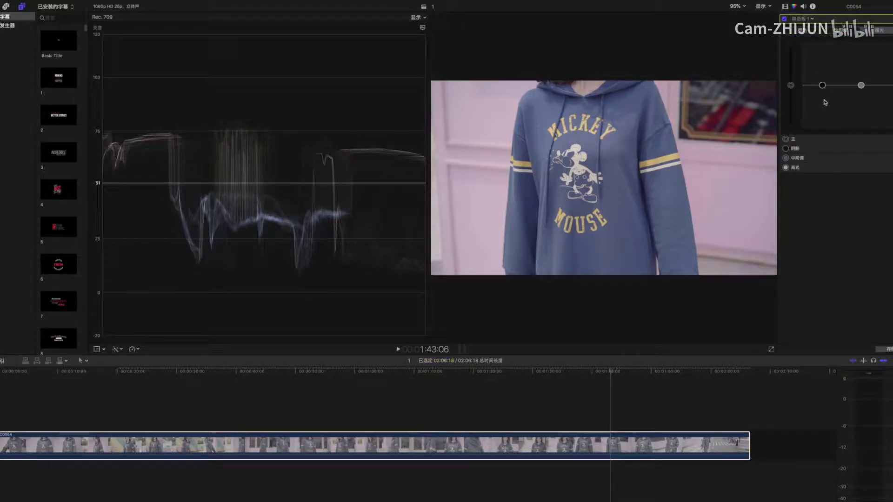
pyautogui.click(822, 86)
pyautogui.moveTo(821, 88); pyautogui.dragTo(823, 91)
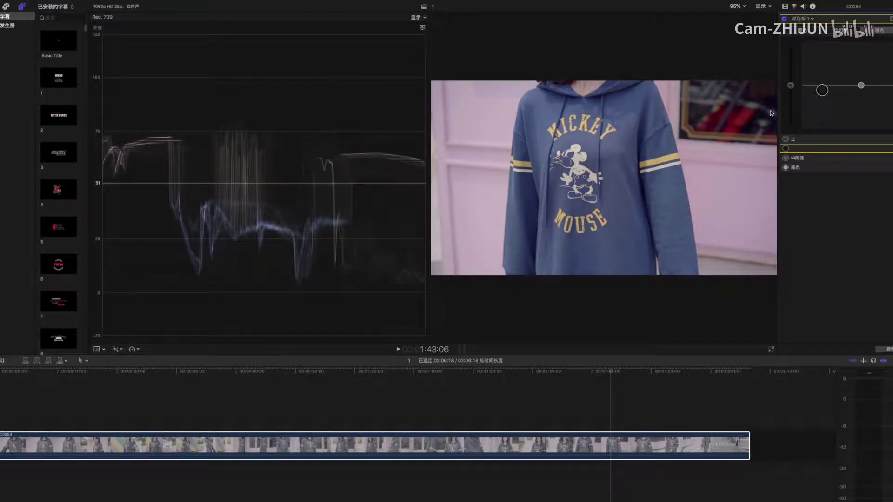
pyautogui.moveTo(822, 93); pyautogui.dragTo(823, 94)
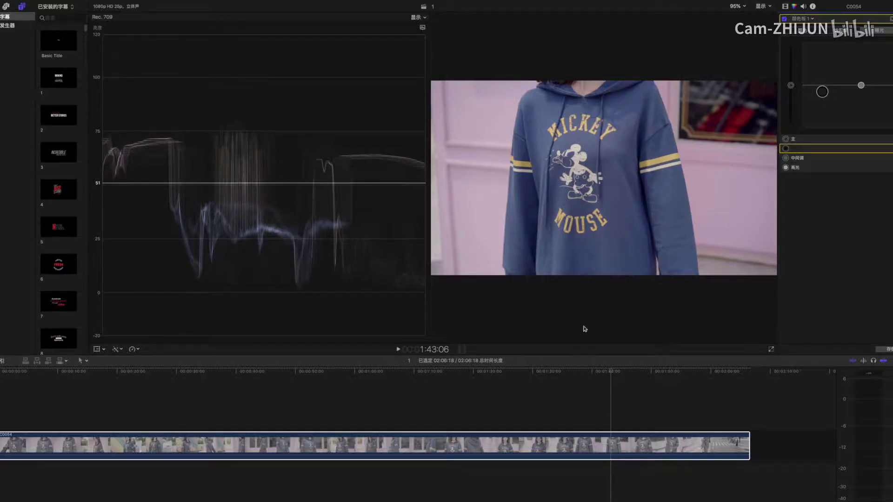
# - Play several parts of the footage between 29:01 and 1:28:19 to examine the darkened shadows
pyautogui.click(519, 417)
pyautogui.press('space')
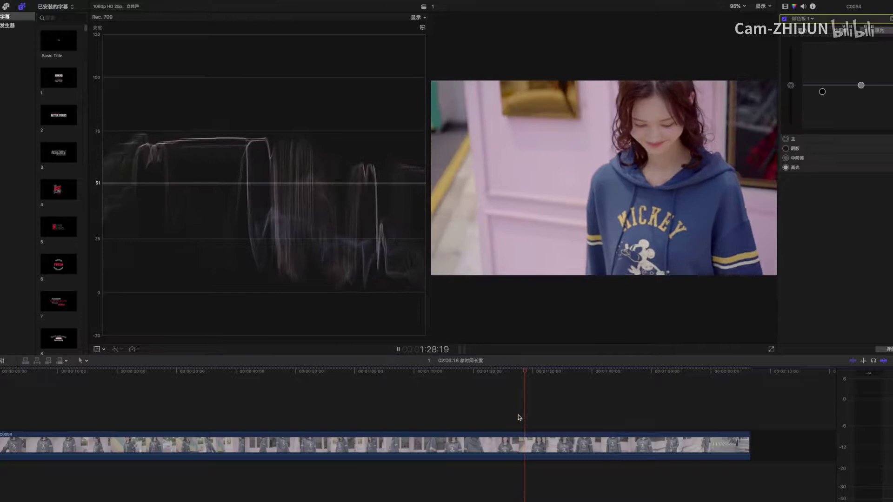
pyautogui.click(422, 411)
pyautogui.click(310, 392)
pyautogui.click(229, 392)
pyautogui.click(170, 392)
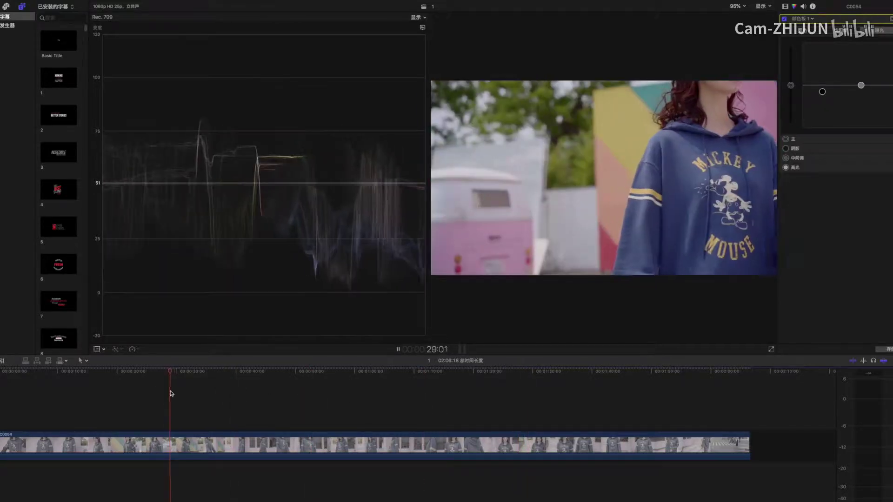
pyautogui.press('space')
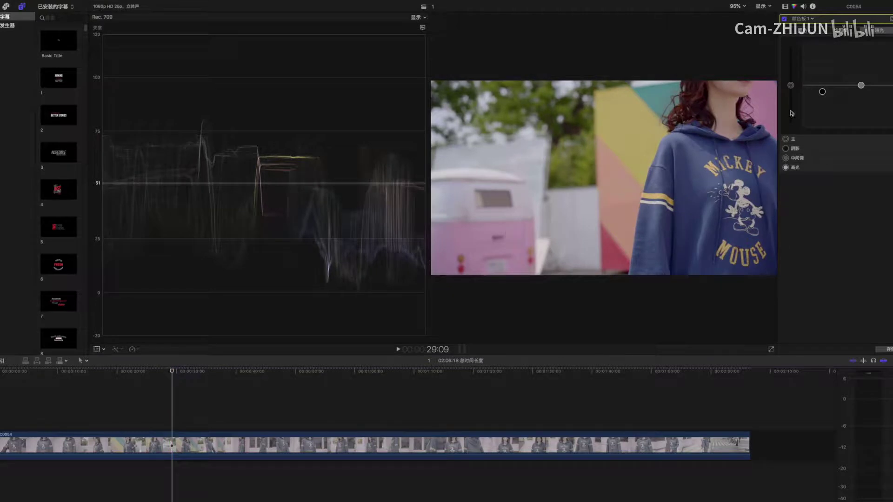
# - Set the Color Board exposure to -6% for shadows, 6% for midtones and 14% for highlights
pyautogui.moveTo(822, 92); pyautogui.dragTo(821, 89)
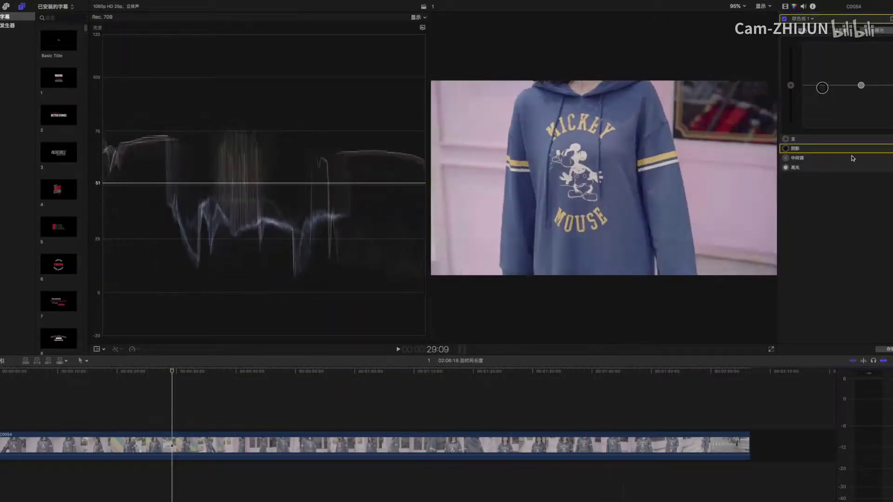
pyautogui.moveTo(866, 88); pyautogui.dragTo(864, 84)
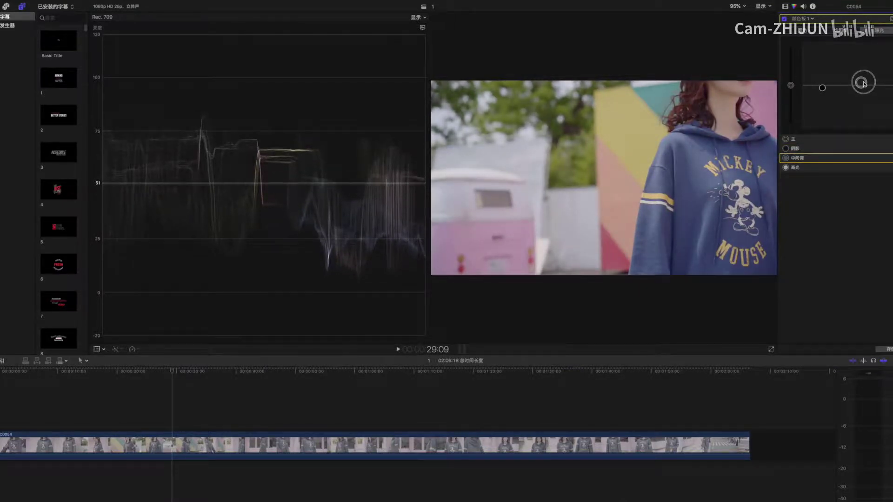
pyautogui.click(860, 82)
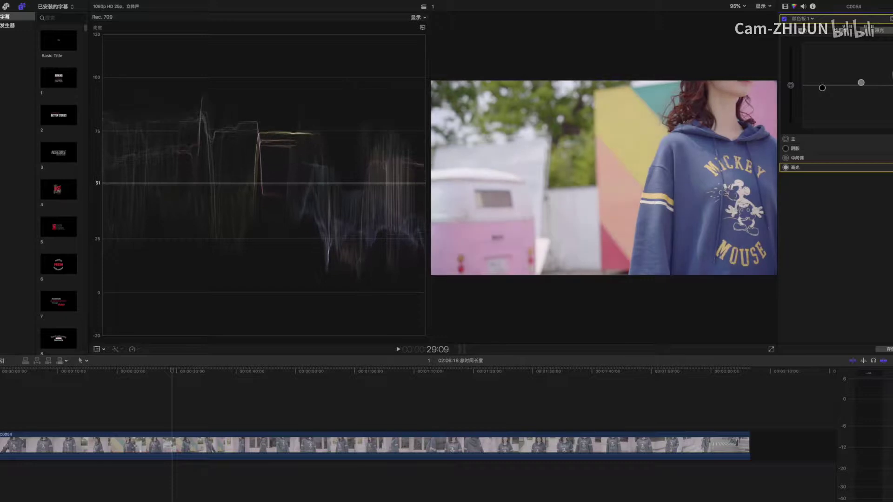
pyautogui.moveTo(860, 82); pyautogui.dragTo(860, 82)
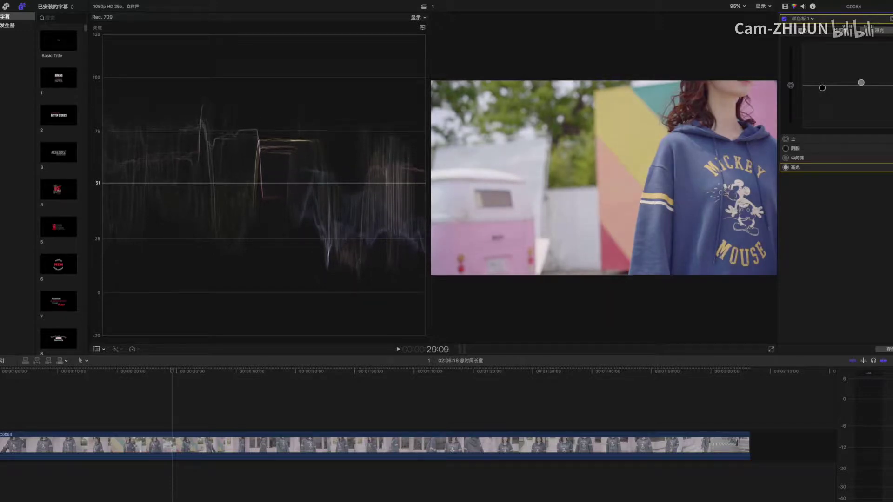
# - Play back different shots between about 1:31:15 and 1:54:00 to examine the exposure changes against the waveform
pyautogui.click(571, 410)
pyautogui.press('space')
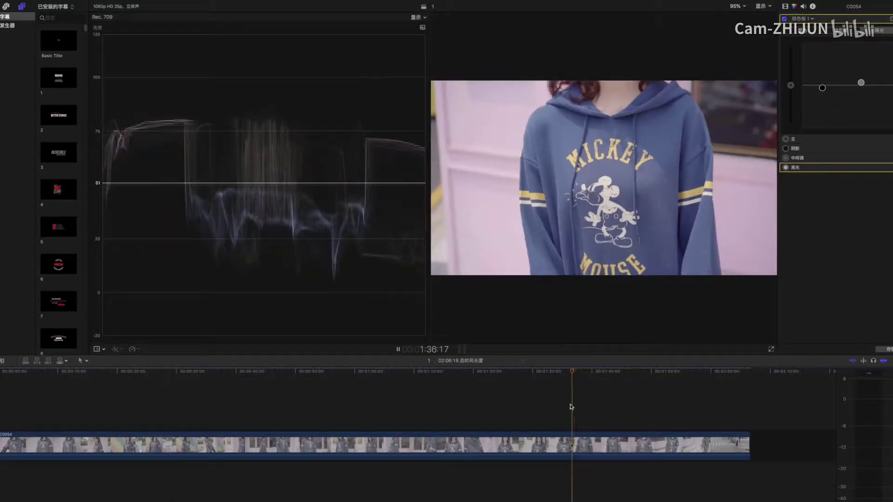
pyautogui.click(604, 412)
pyautogui.click(538, 410)
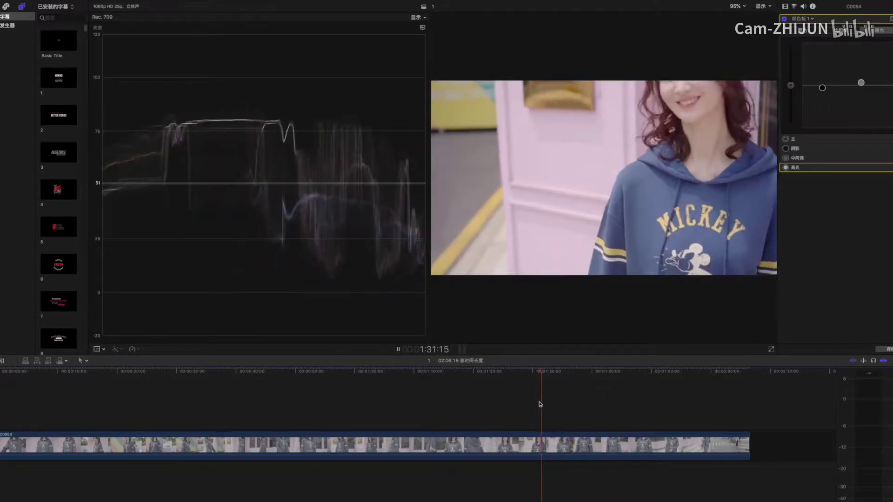
pyautogui.click(497, 409)
pyautogui.click(578, 414)
pyautogui.click(609, 413)
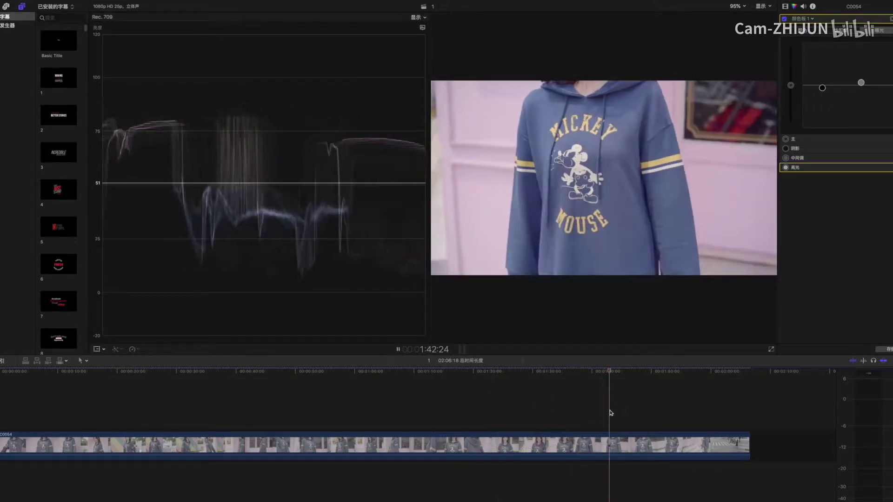
pyautogui.press('space')
pyautogui.click(635, 413)
pyautogui.press('space')
pyautogui.click(672, 414)
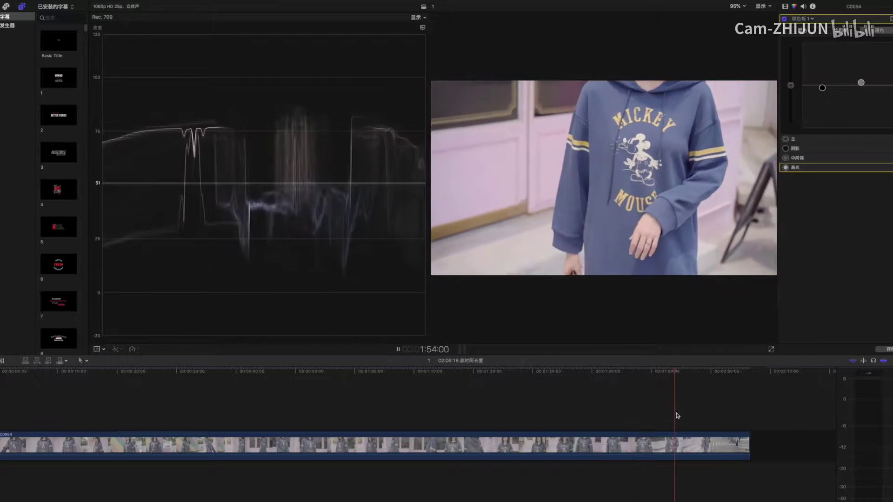
# - Select the clip at 1:39:18 and raise the Color Board's midtones saturation to about 36%
pyautogui.click(549, 430)
pyautogui.click(518, 420)
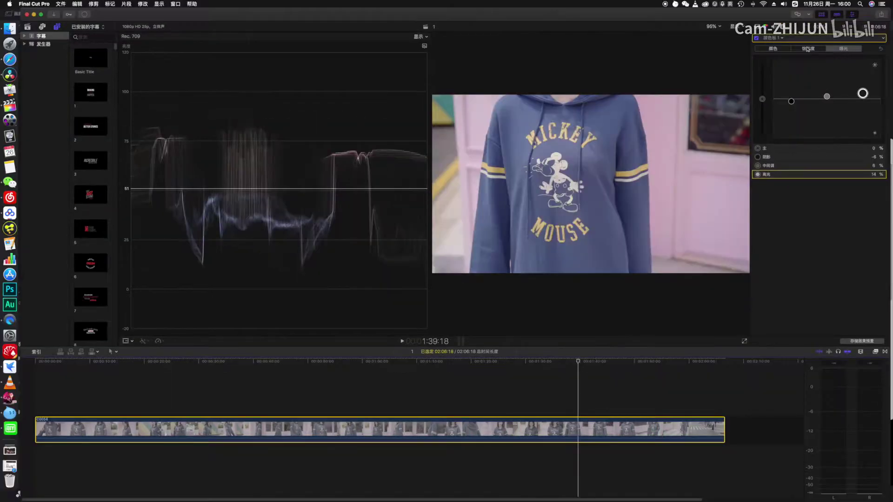
pyautogui.click(807, 49)
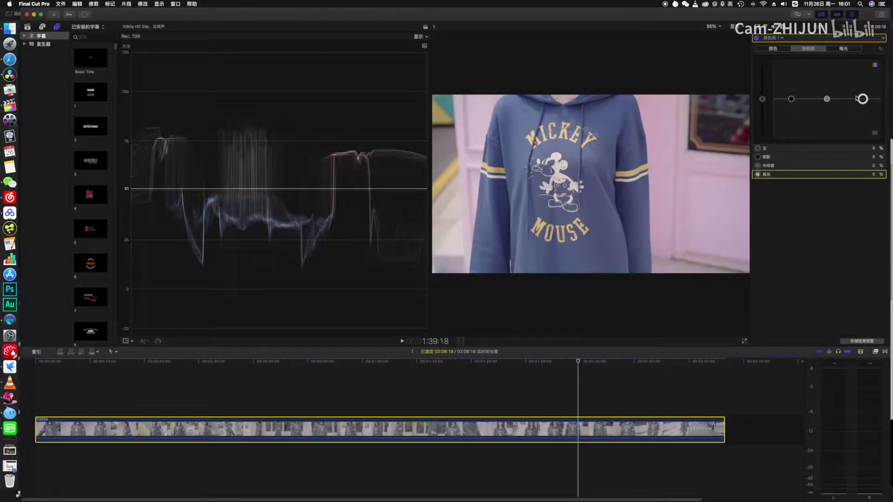
pyautogui.moveTo(827, 100); pyautogui.dragTo(831, 86)
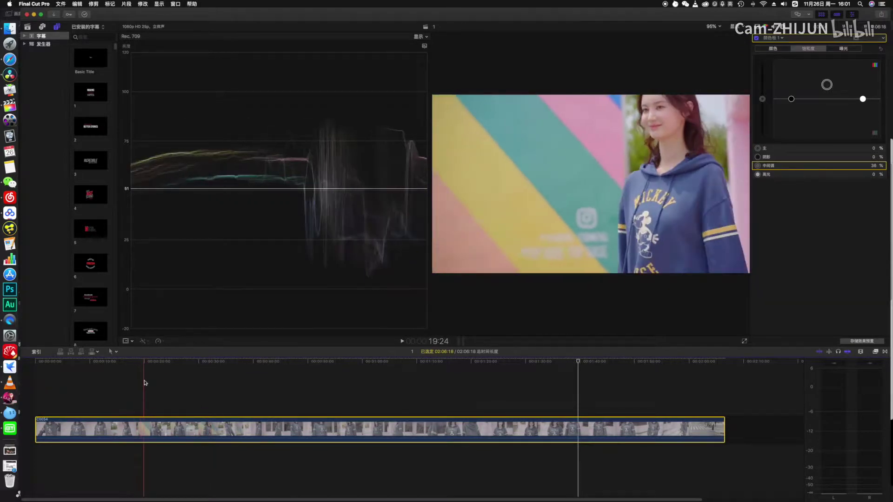
# - Add a Color Wheels correction, set its tint to 1.0, and slightly darken and cool the shadows
pyautogui.press('space')
pyautogui.click(145, 384)
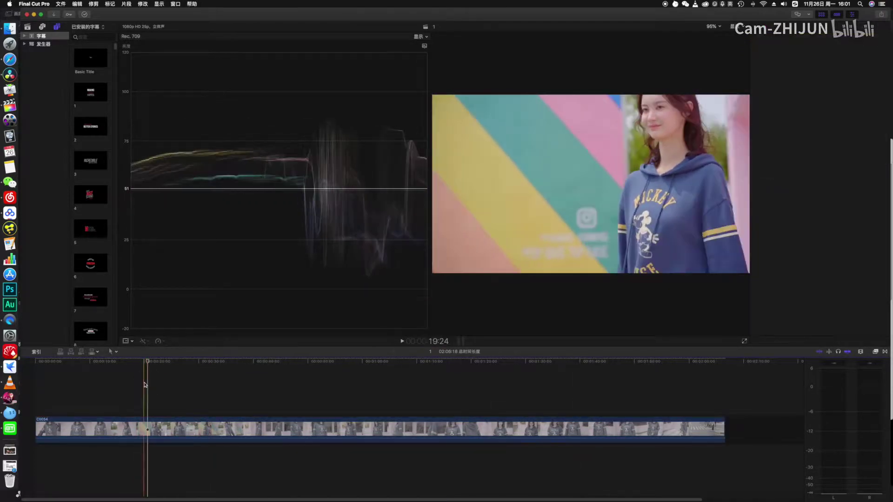
pyautogui.click(776, 38)
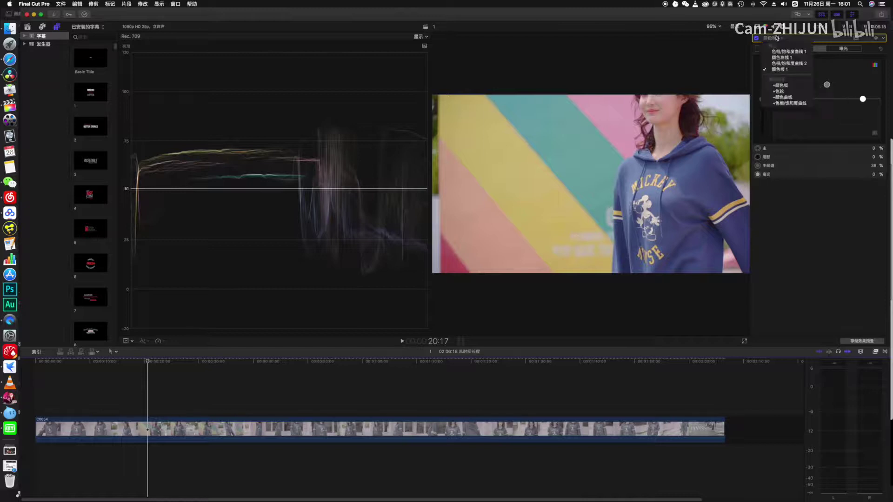
pyautogui.click(794, 92)
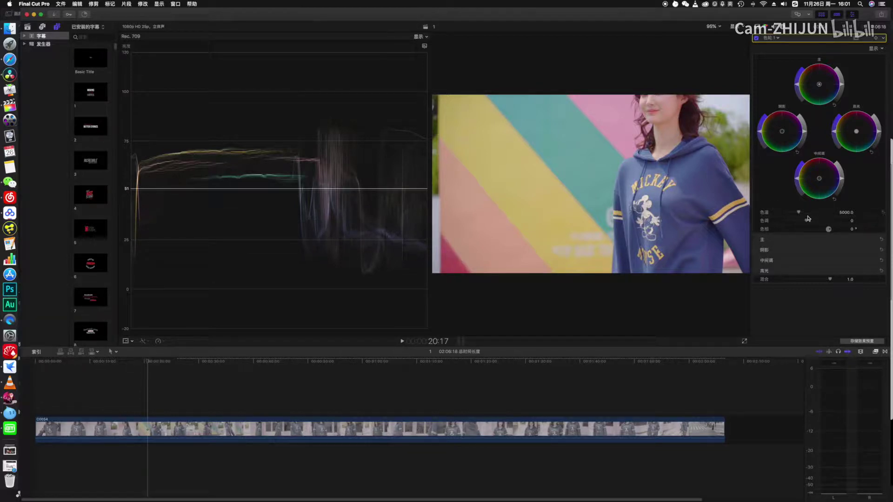
pyautogui.moveTo(807, 223); pyautogui.dragTo(808, 222)
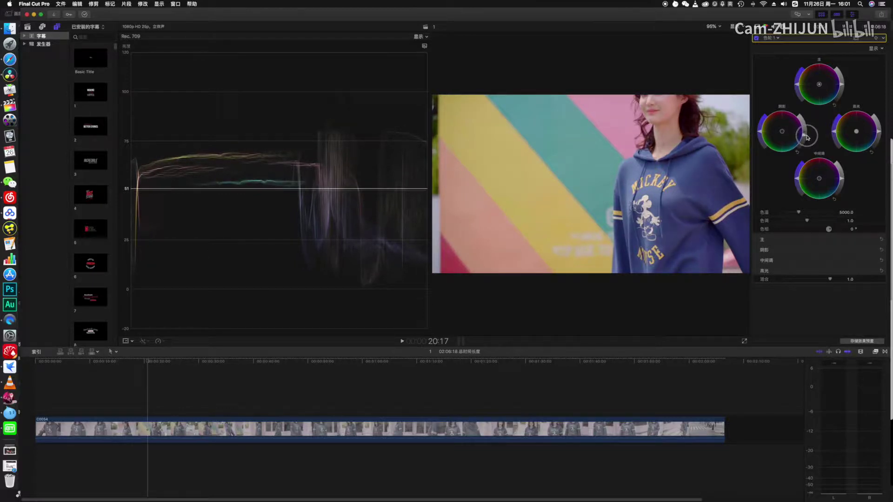
pyautogui.moveTo(784, 136); pyautogui.dragTo(785, 137)
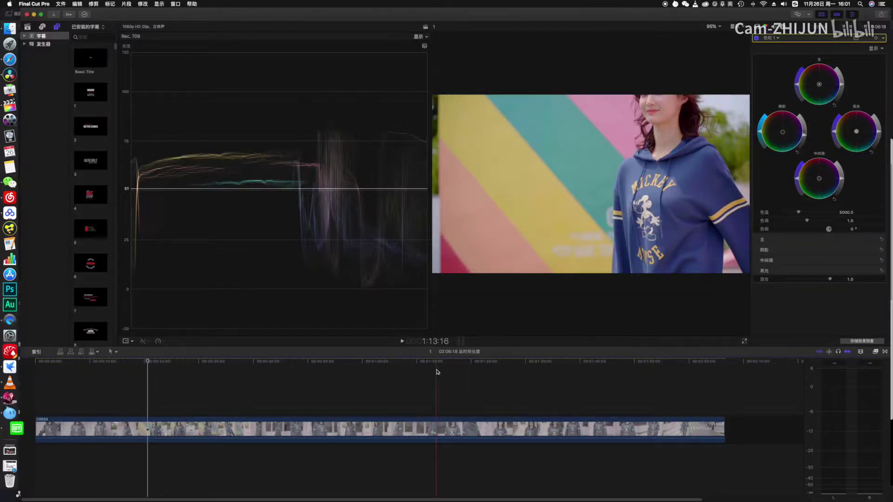
# - Play several shots between about 41:00 and 1:34:03 to examine the color wheel changes
pyautogui.click(259, 396)
pyautogui.press('space')
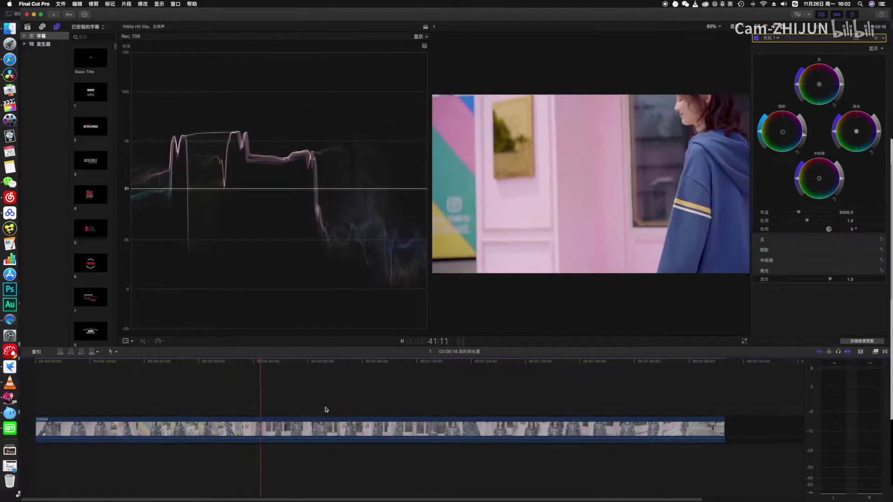
pyautogui.click(365, 413)
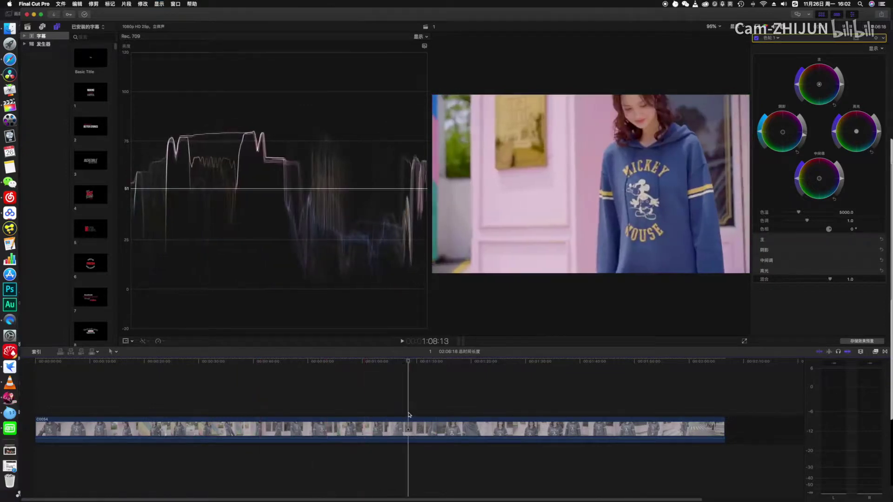
pyautogui.click(508, 412)
pyautogui.press('space')
pyautogui.click(542, 413)
pyautogui.press('space')
pyautogui.press('space')
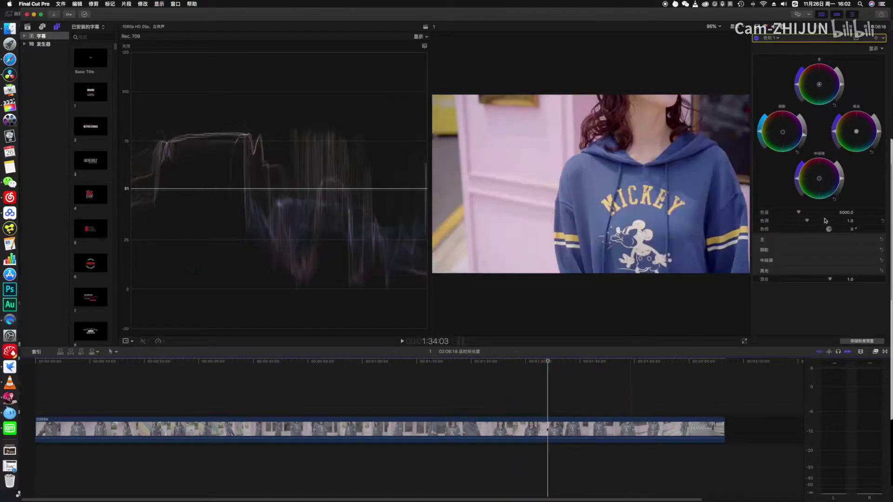
# - Add a second Color Curves correction and slightly raise the luma curve's black point and shadows
pyautogui.click(772, 38)
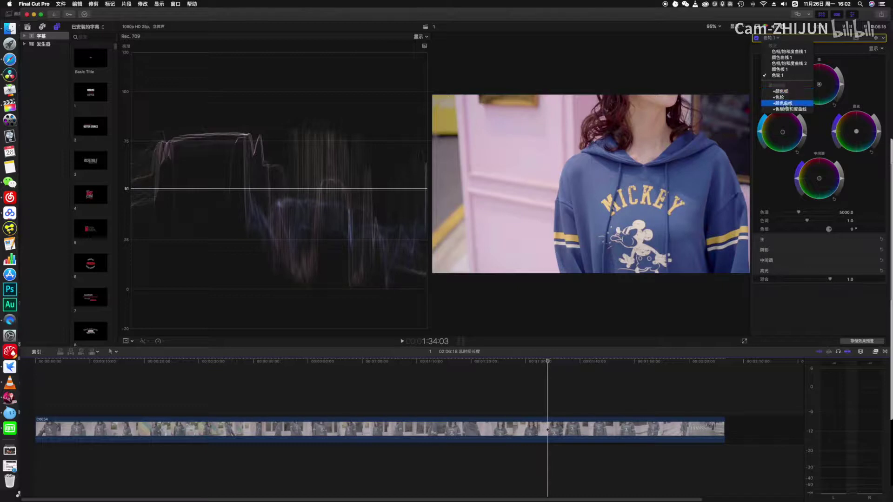
pyautogui.click(783, 103)
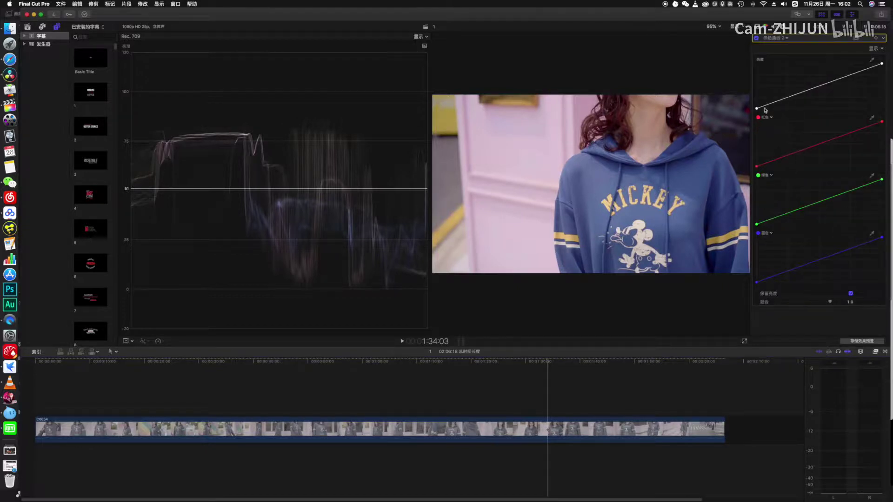
pyautogui.moveTo(756, 108)
pyautogui.mouseDown()
pyautogui.moveTo(784, 92)
pyautogui.moveTo(779, 98)
pyautogui.mouseUp()
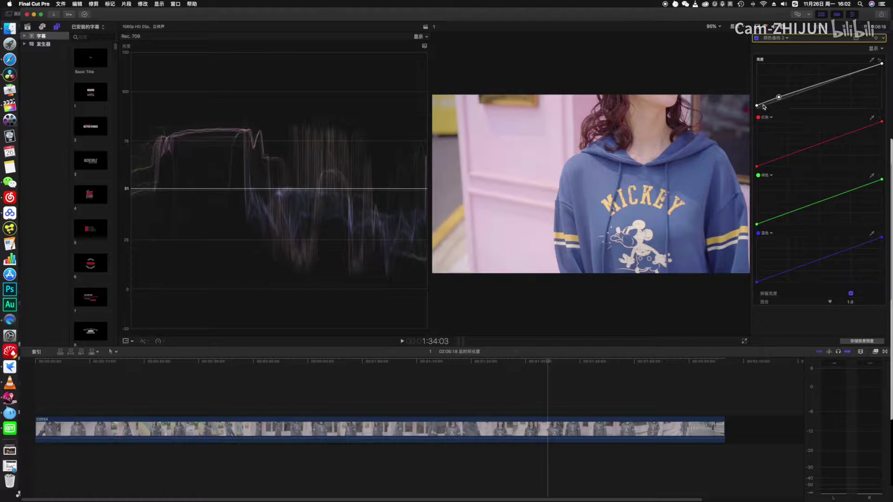
pyautogui.moveTo(779, 99)
pyautogui.mouseDown()
pyautogui.moveTo(781, 92)
pyautogui.moveTo(777, 99)
pyautogui.mouseUp()
# - Play shots across the footage, from about 2:00 to 1:52:00, to examine the lifted shadows against the waveform
pyautogui.click(590, 393)
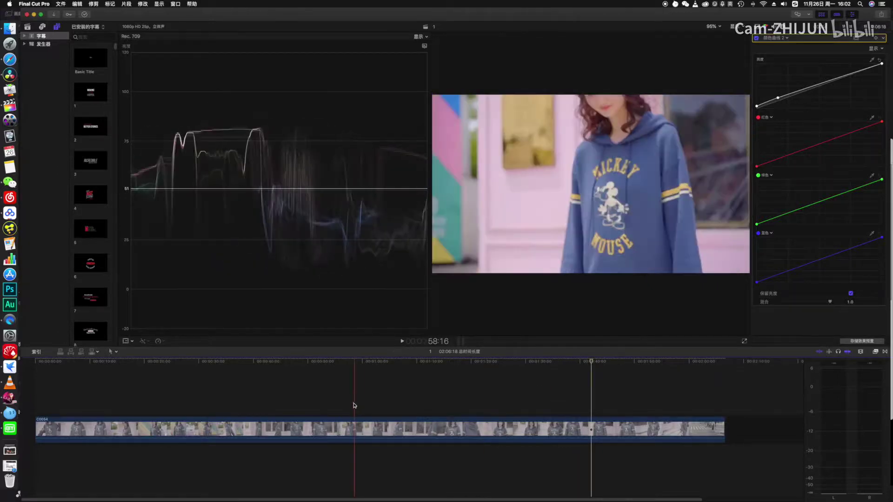
pyautogui.click(218, 405)
pyautogui.press('s')
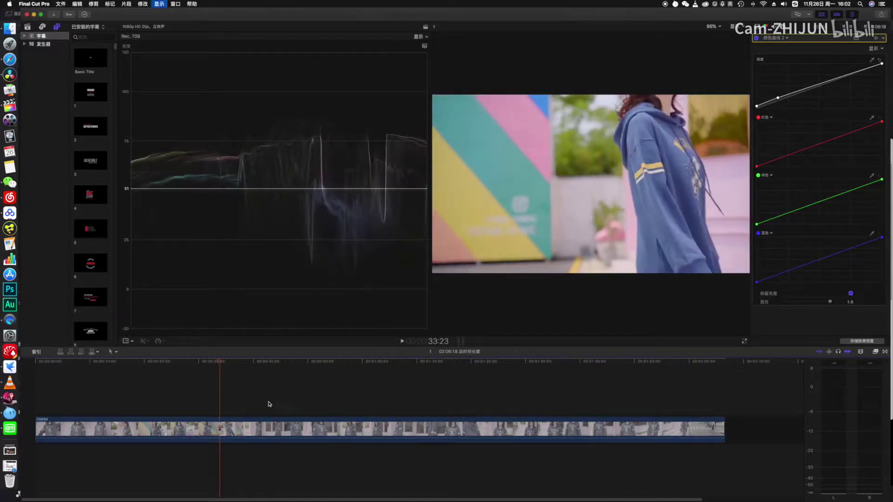
pyautogui.click(268, 404)
pyautogui.press('space')
pyautogui.click(338, 400)
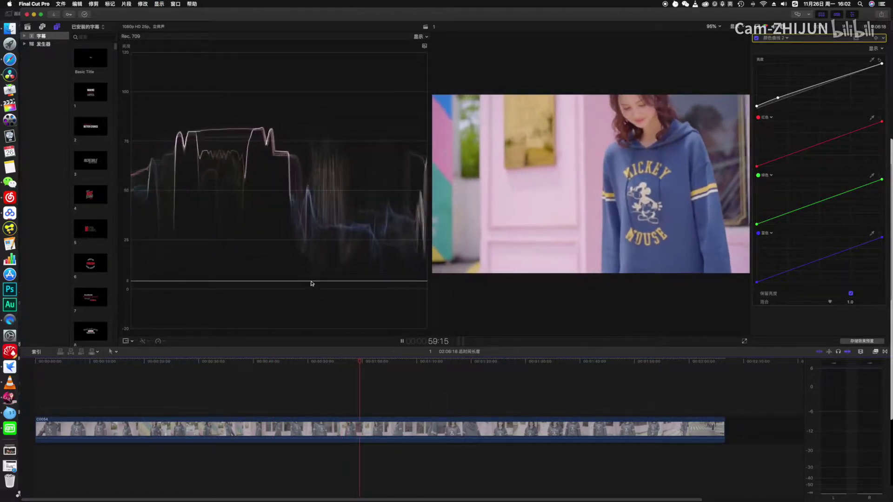
pyautogui.press('space')
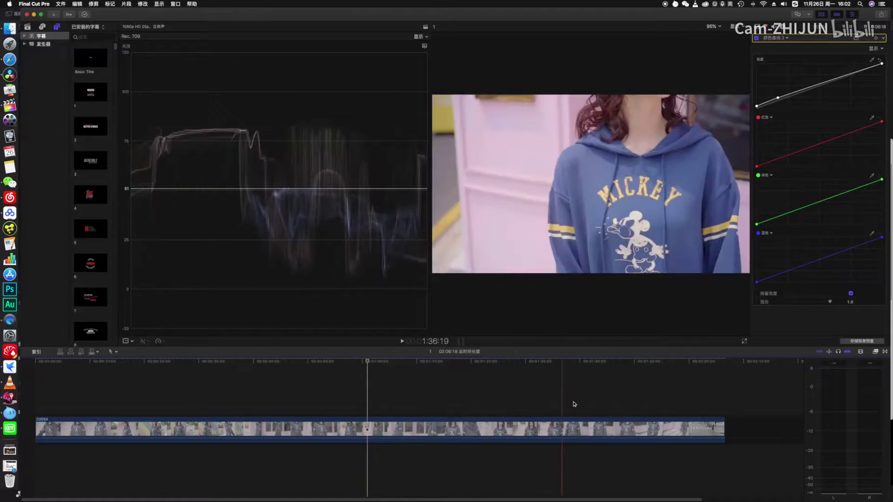
pyautogui.click(606, 401)
pyautogui.click(642, 402)
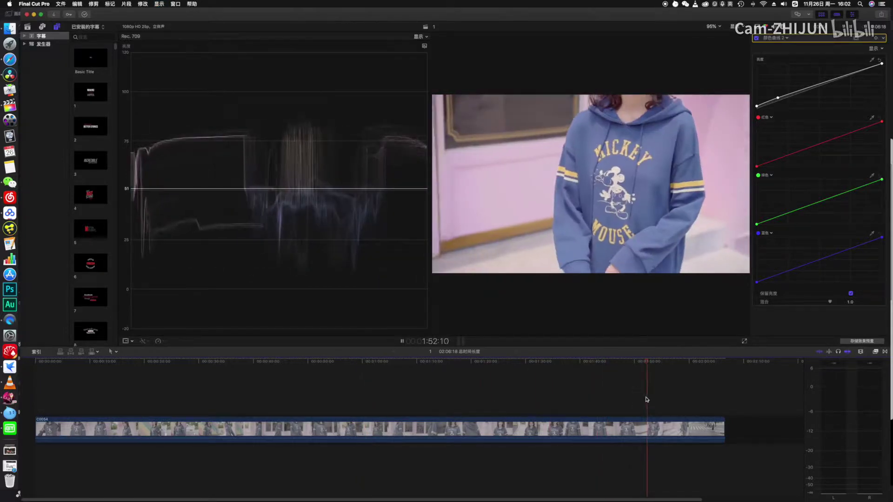
pyautogui.click(47, 401)
pyautogui.press('space')
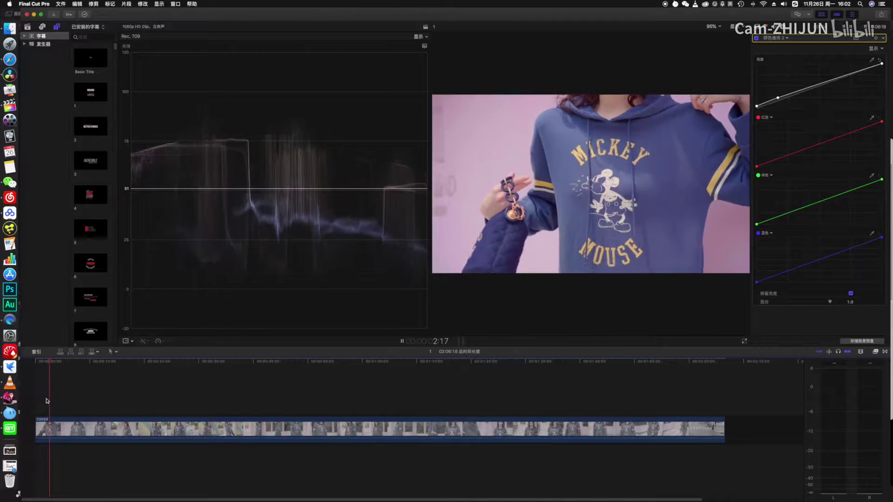
pyautogui.click(116, 400)
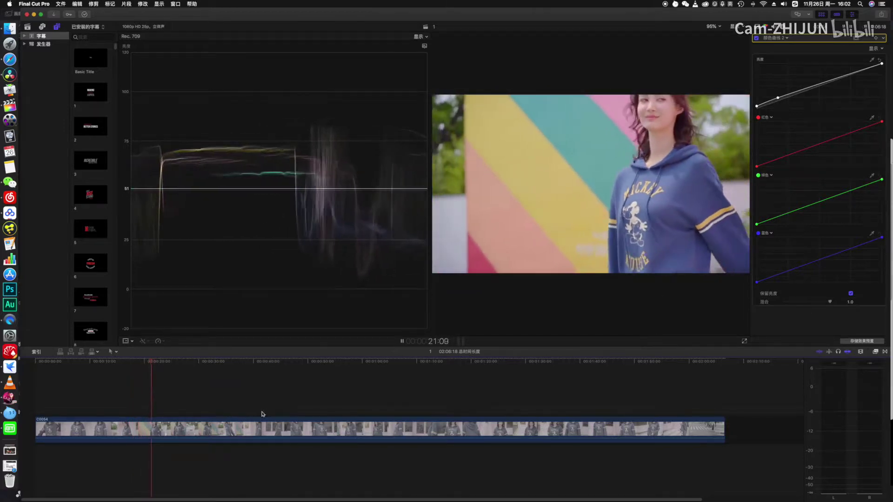
# - At the 1:03:22 shot, add an upper control point to the luma curve and lower it slightly
pyautogui.click(382, 408)
pyautogui.press('space')
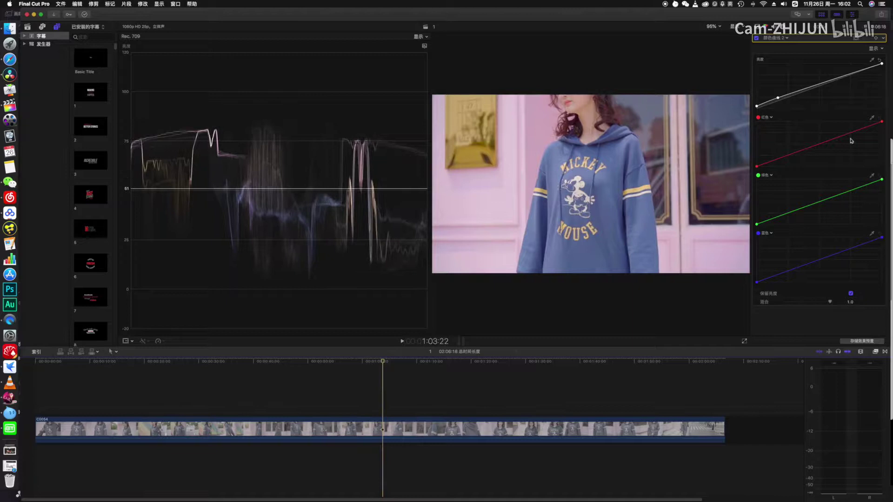
pyautogui.moveTo(830, 81); pyautogui.dragTo(831, 82)
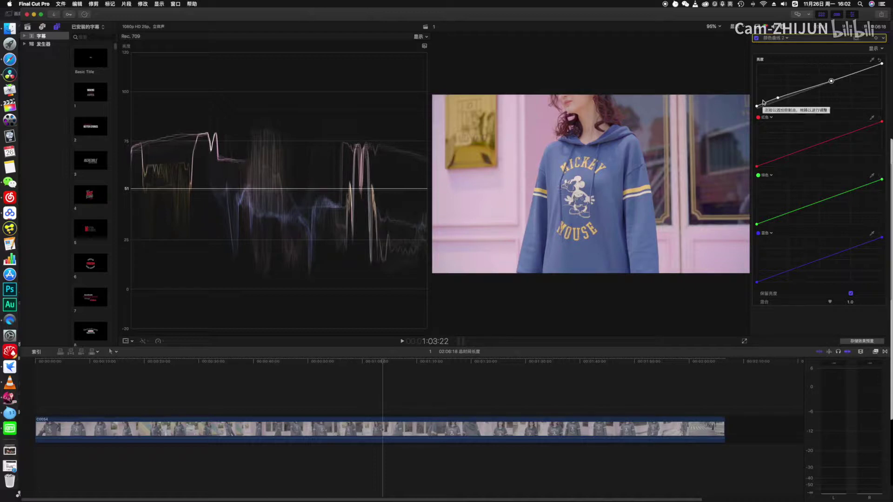
# - Add a third Hue/Saturation Curves correction, raising pink and blue saturation and slightly shifting the blue hue
pyautogui.click(775, 38)
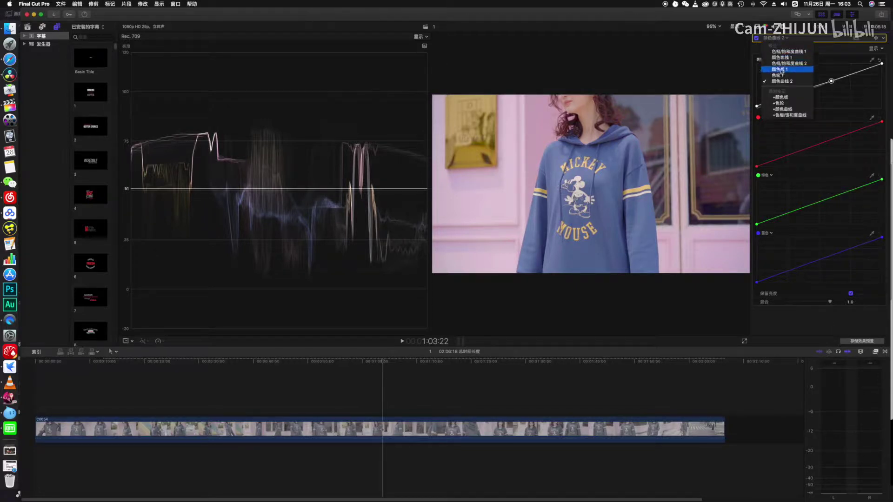
pyautogui.click(781, 116)
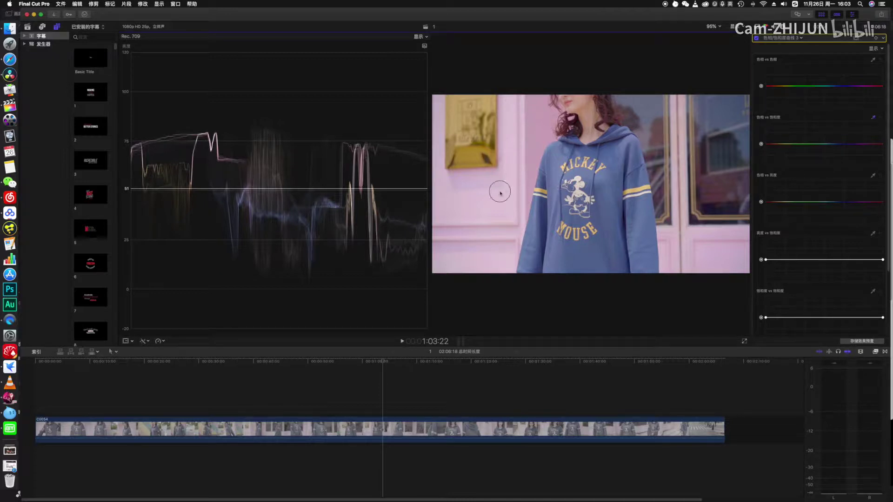
pyautogui.moveTo(869, 145); pyautogui.dragTo(871, 138)
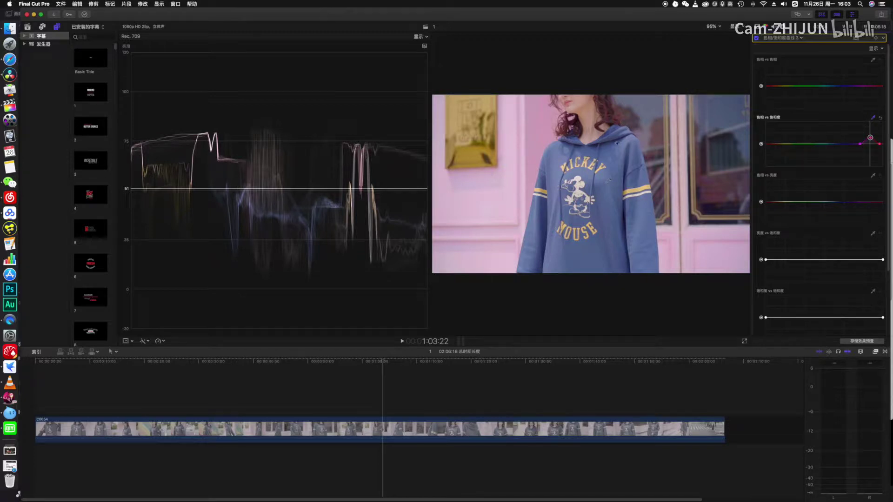
pyautogui.moveTo(839, 143); pyautogui.dragTo(840, 138)
pyautogui.click(855, 86)
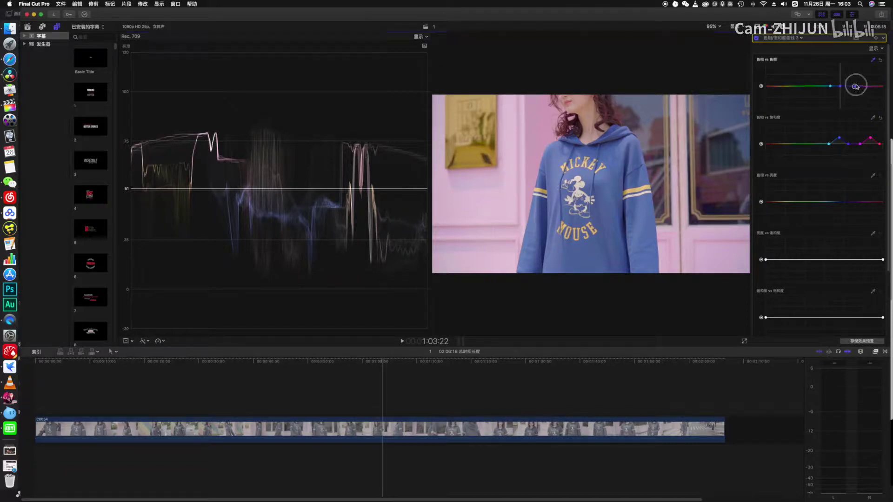
pyautogui.moveTo(840, 86); pyautogui.dragTo(841, 87)
# - Try darkening the blues in the Hue vs Luma curve, and reset that curve after checking the 24:16 shot
pyautogui.moveTo(840, 205); pyautogui.dragTo(874, 202)
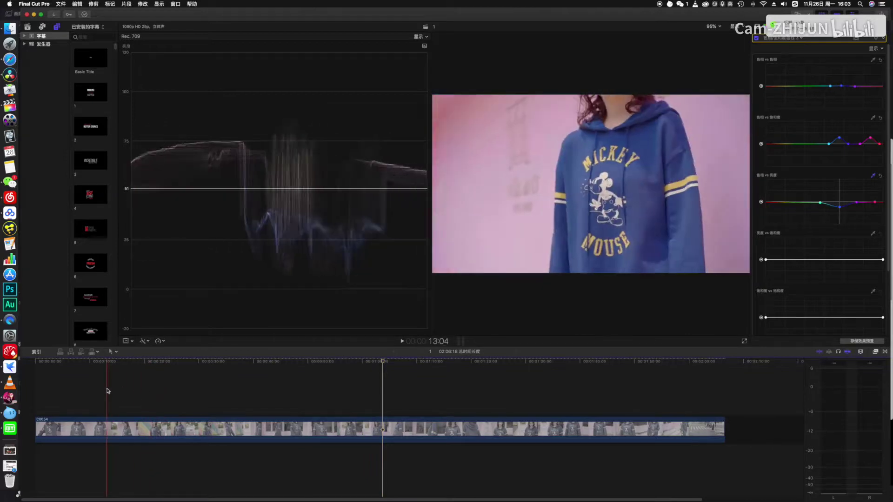
pyautogui.click(169, 393)
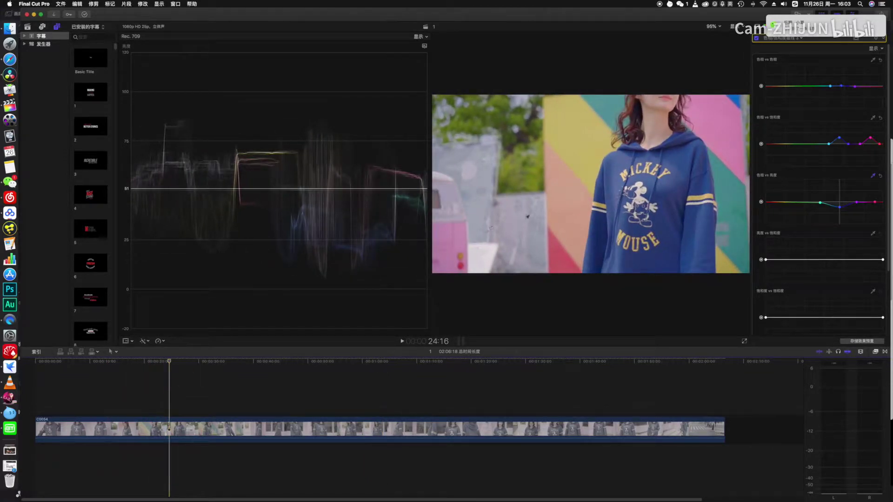
pyautogui.click(880, 177)
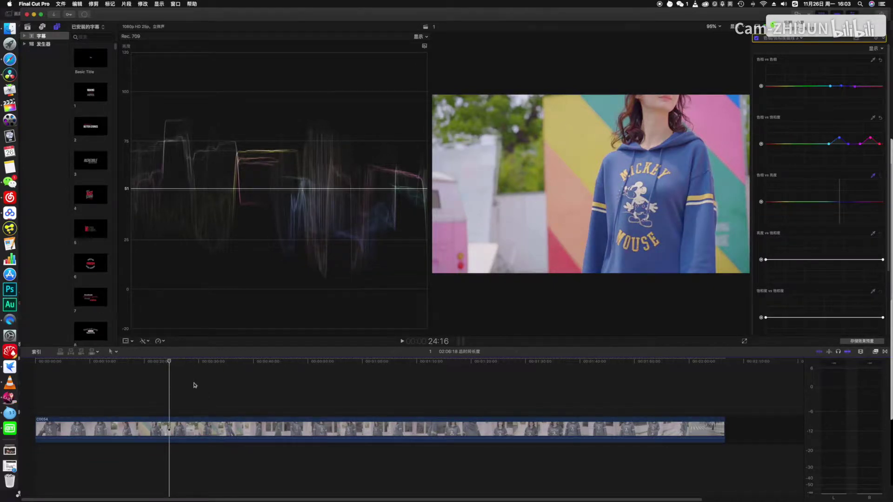
# - Play several shots between about 15:00 and 1:20:08 to examine the pink and blue saturation
pyautogui.click(117, 396)
pyautogui.press('space')
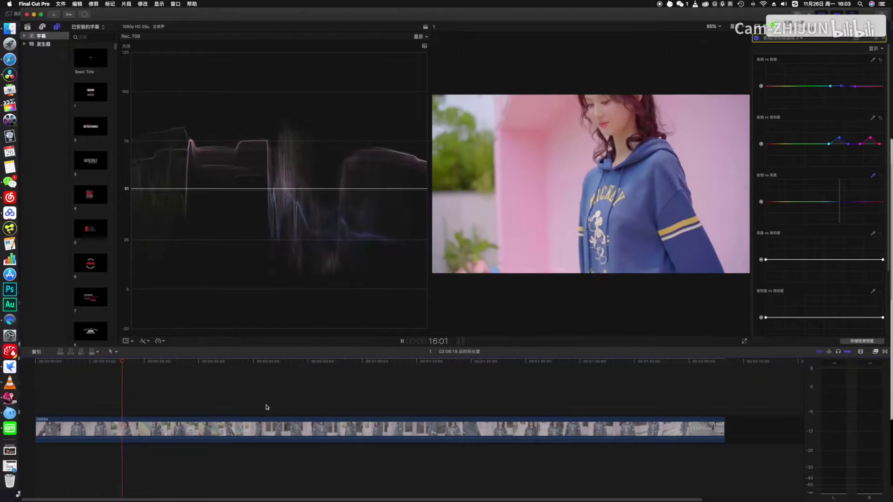
pyautogui.click(295, 405)
pyautogui.press('space')
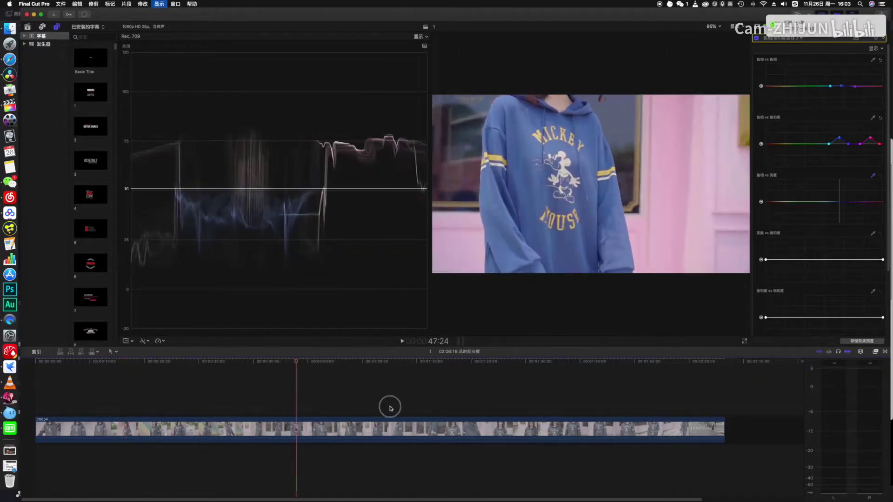
pyautogui.click(391, 408)
pyautogui.click(471, 408)
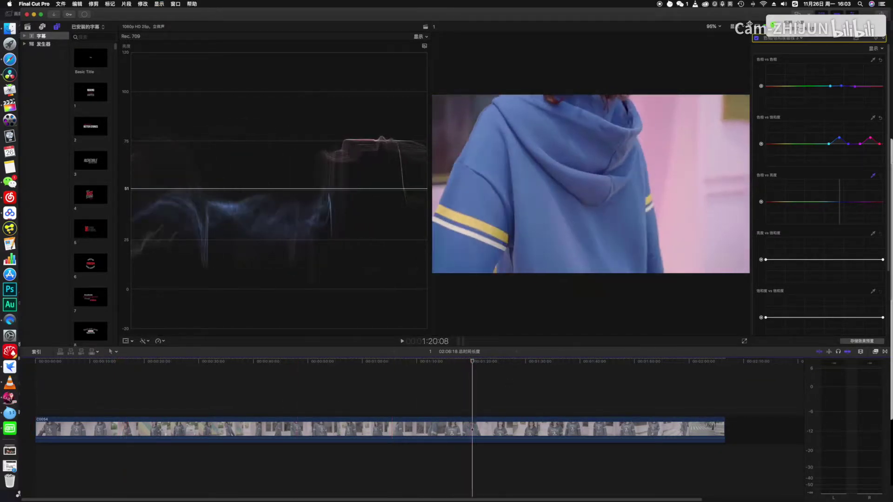
# - Enlarge the viewer to 150% and play the shots around 1:20:08 and 1:46:00 to examine the hoodie's blue closely
pyautogui.click(714, 28)
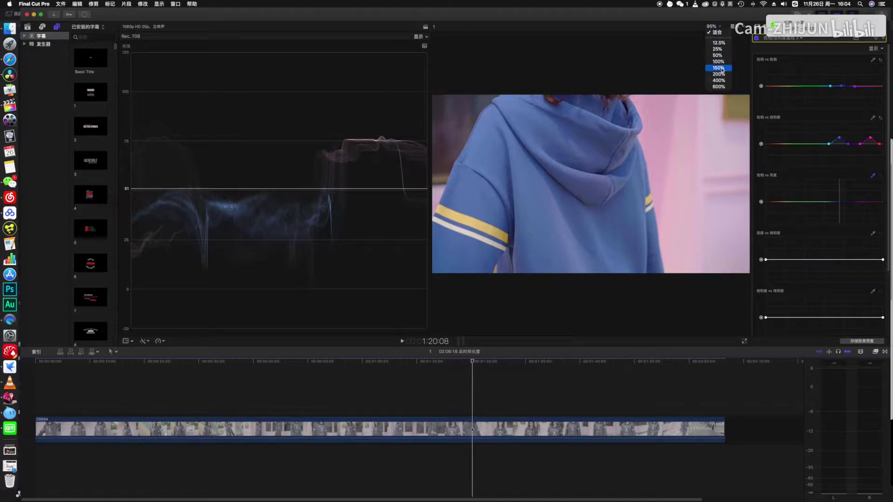
pyautogui.click(718, 68)
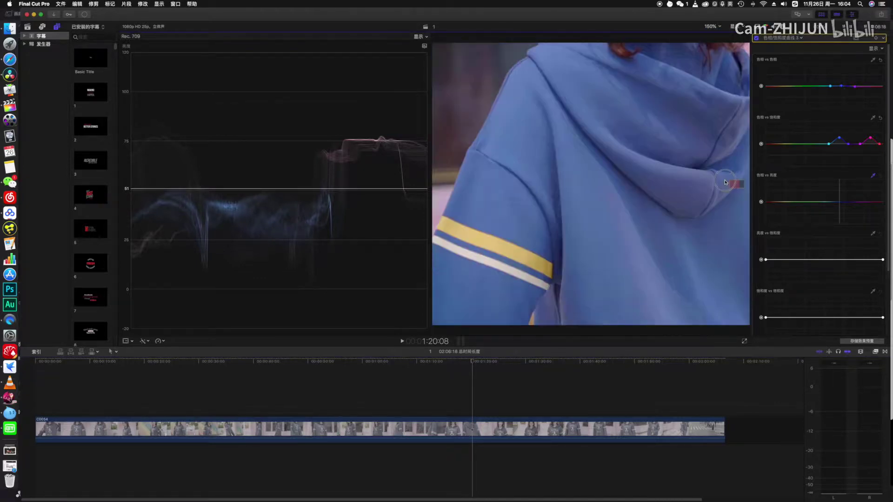
pyautogui.press('space')
pyautogui.press('space')
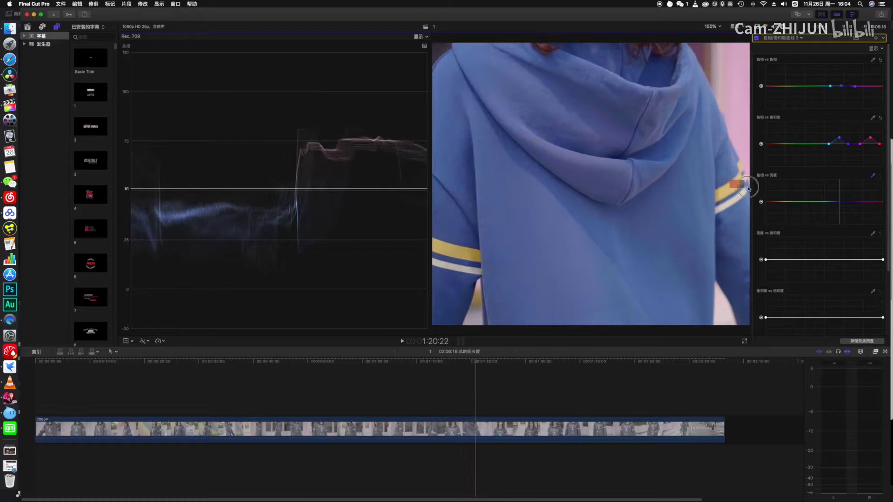
pyautogui.click(602, 404)
pyautogui.press('space')
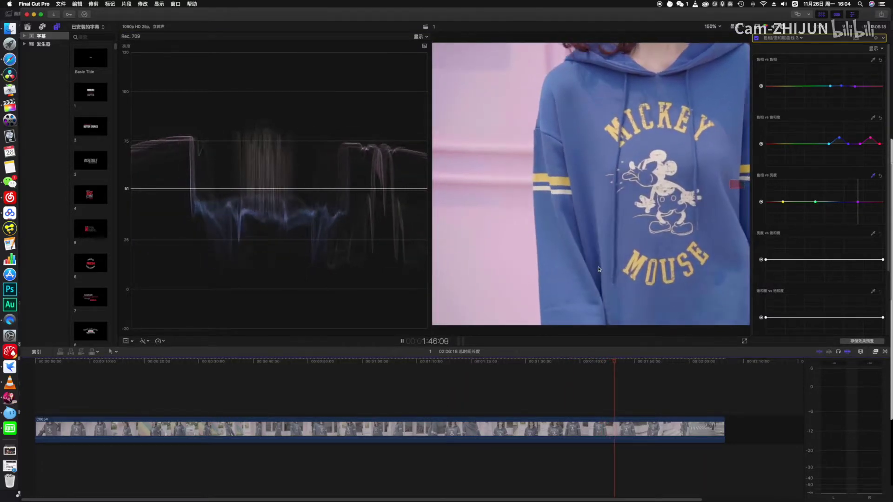
pyautogui.press('space')
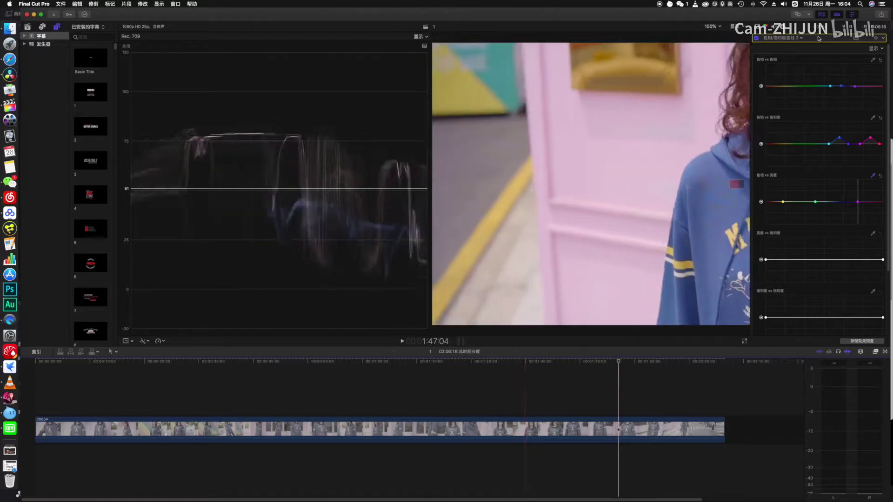
# - Apply the Reduce Noise video effect to the hoodie clip in the timeline
pyautogui.click(818, 38)
pyautogui.click(875, 352)
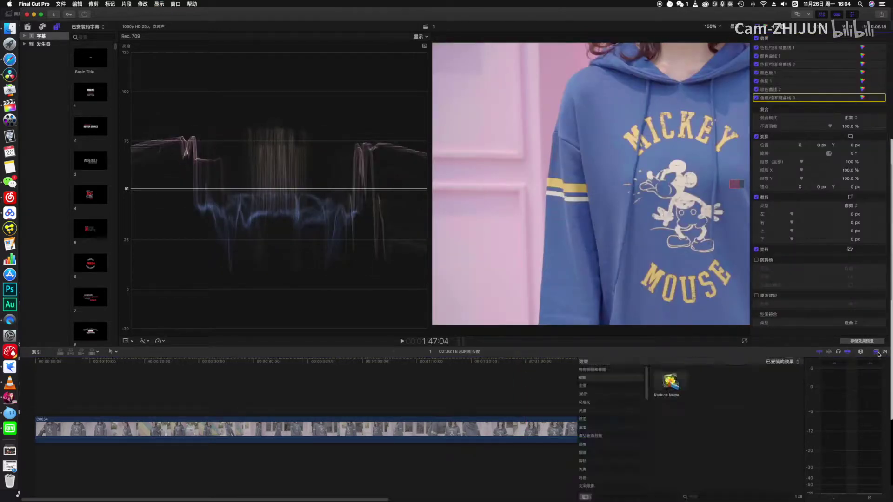
pyautogui.moveTo(667, 390); pyautogui.dragTo(495, 426)
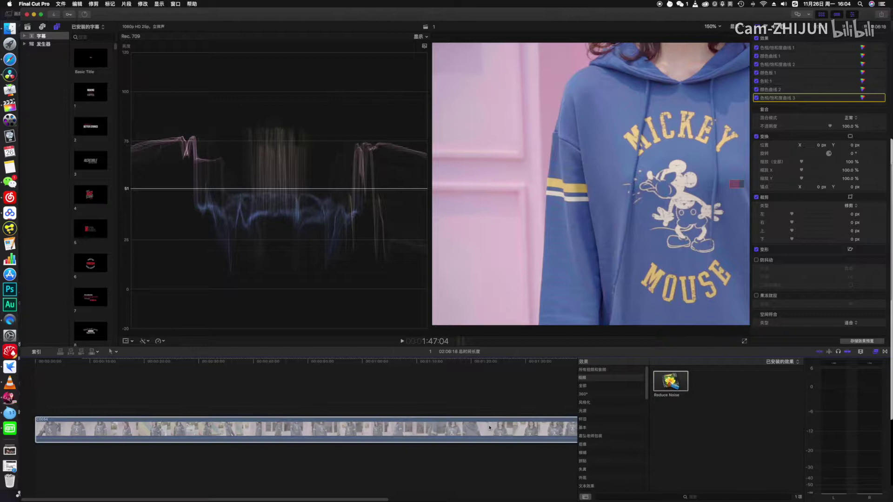
# - Open the Reduce Noise options, mark a sample area over the hoodie's sleeve, build an automatic noise profile and apply it
pyautogui.click(855, 115)
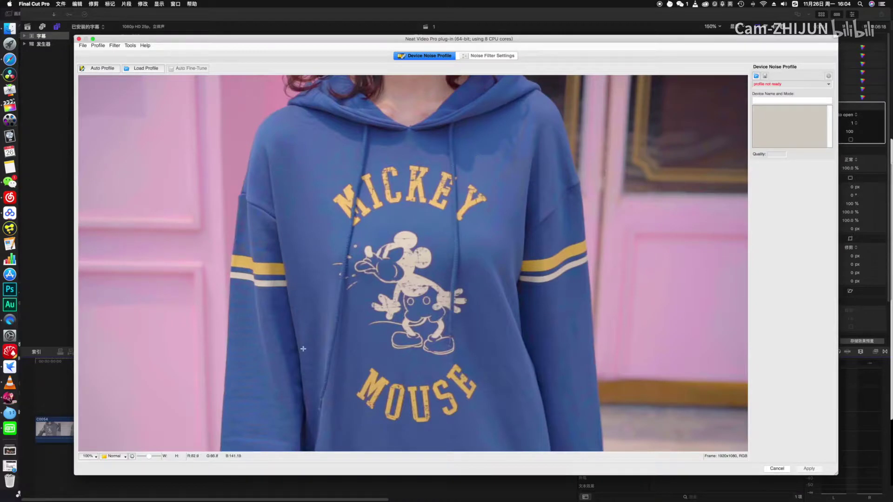
pyautogui.moveTo(218, 303); pyautogui.dragTo(408, 478)
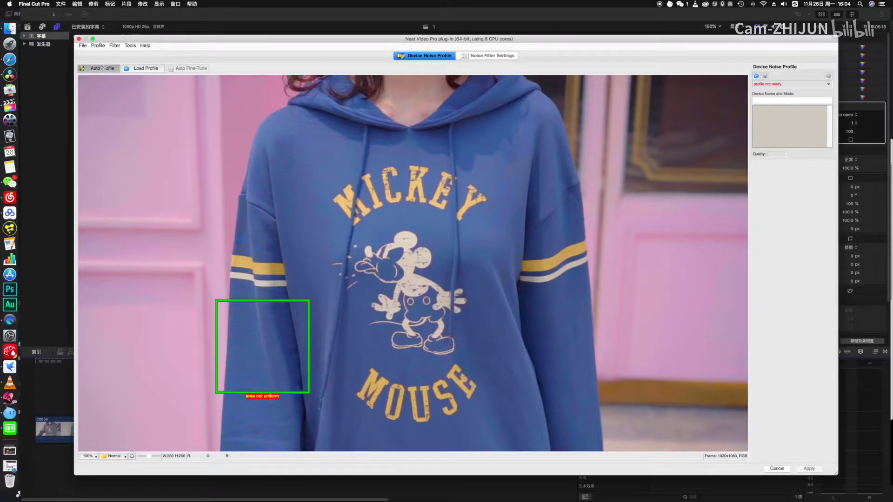
pyautogui.click(103, 68)
pyautogui.click(809, 468)
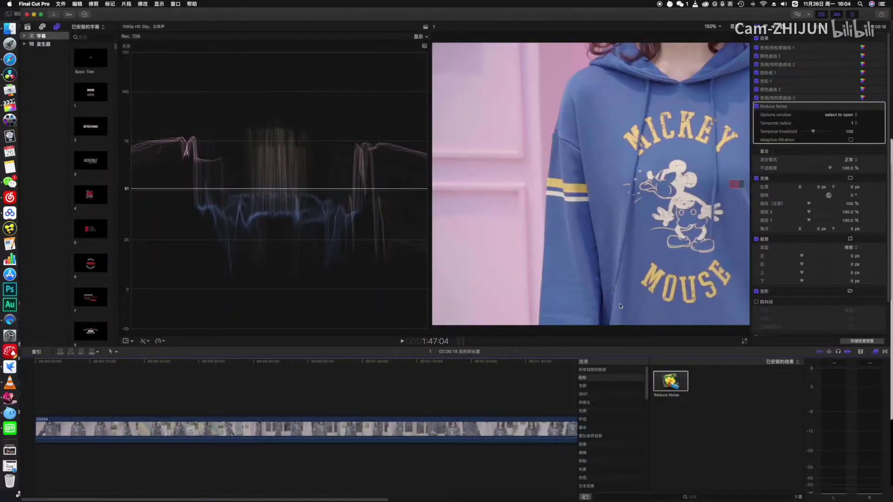
# - Fit the viewer to the frame and examine the denoised shots around 1:30:07 and 1:43:20
pyautogui.click(712, 26)
pyautogui.click(719, 34)
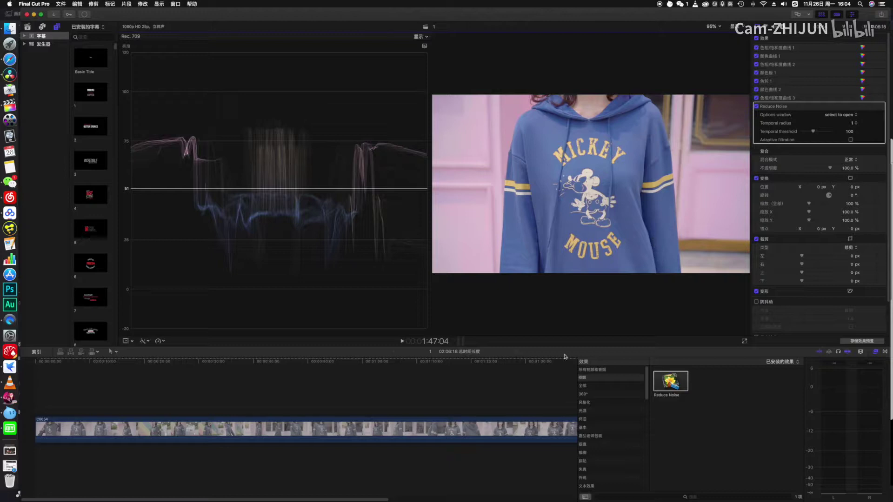
pyautogui.click(500, 396)
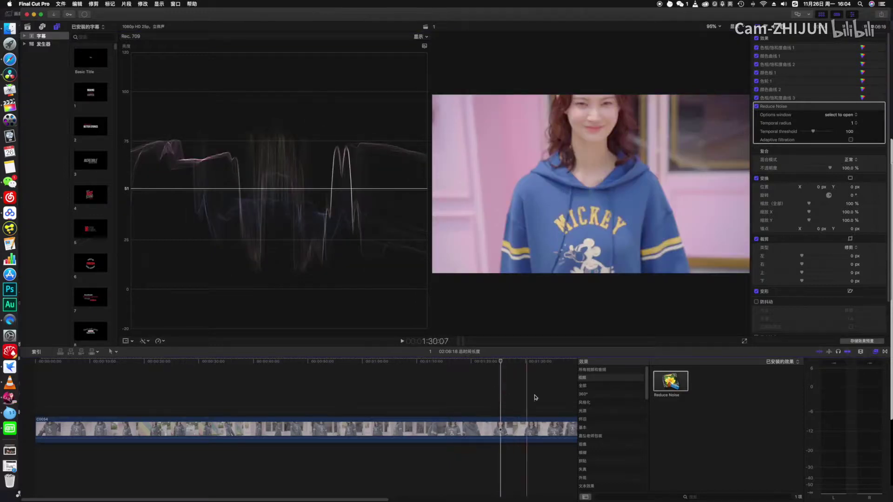
pyautogui.click(515, 392)
pyautogui.hscroll(4, 514, 419)
pyautogui.click(517, 431)
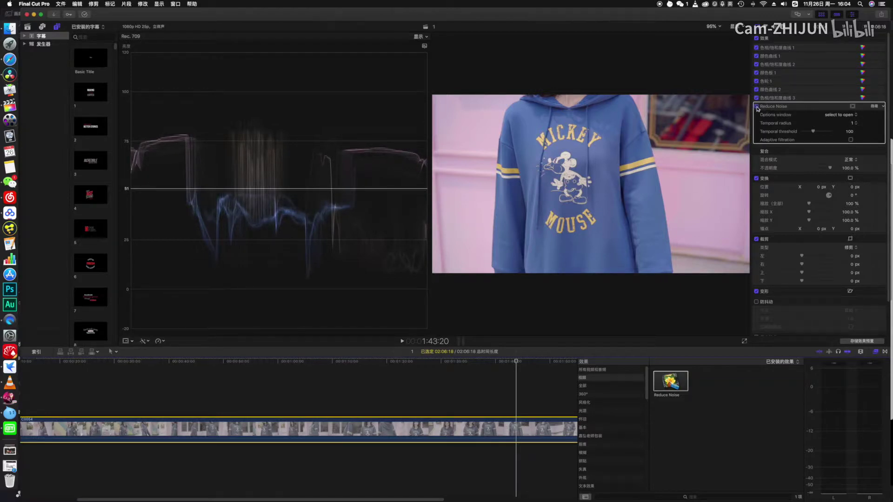
# - Hide the video scopes and check the denoised hoodie in the larger fitted viewer, including the shot at 48:06
pyautogui.click(732, 27)
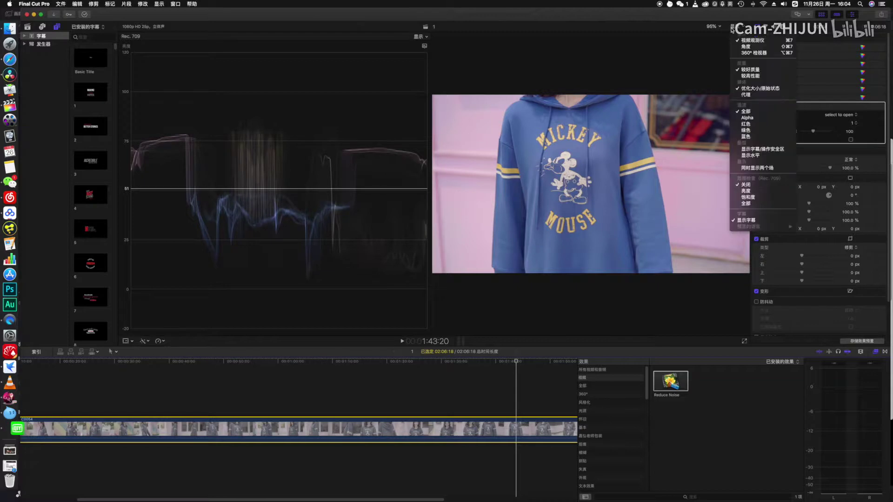
pyautogui.click(721, 32)
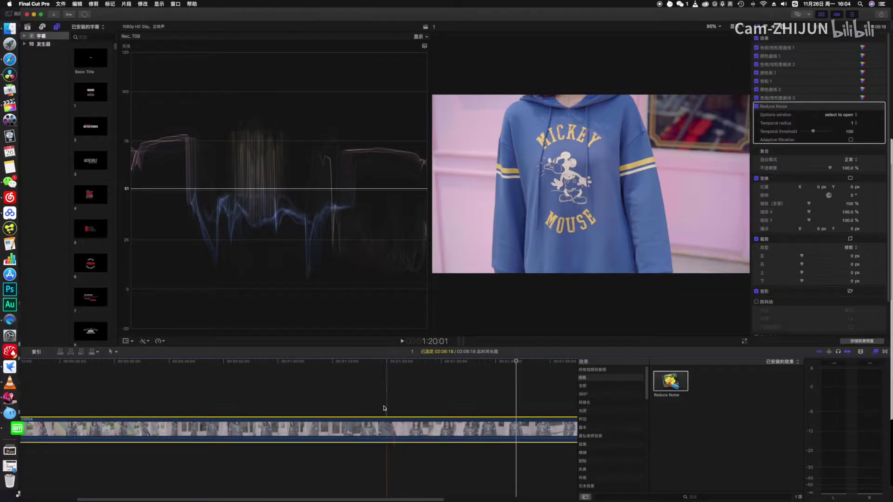
pyautogui.click(381, 390)
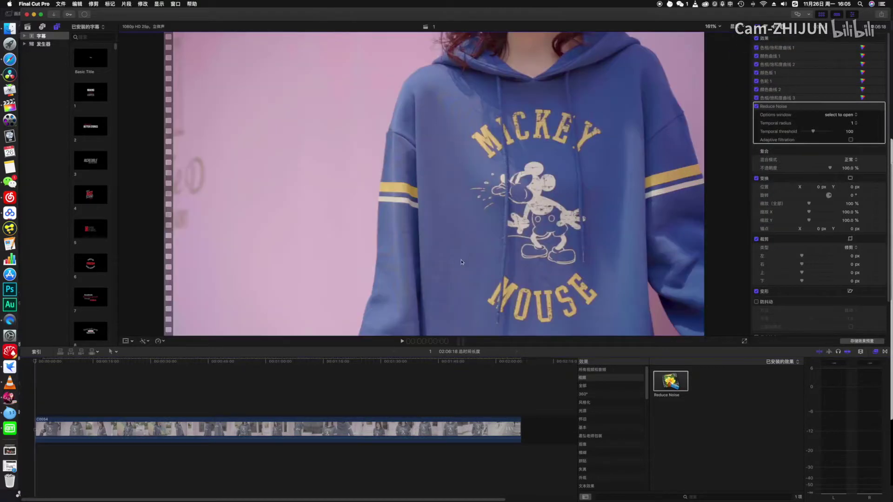
pyautogui.click(221, 393)
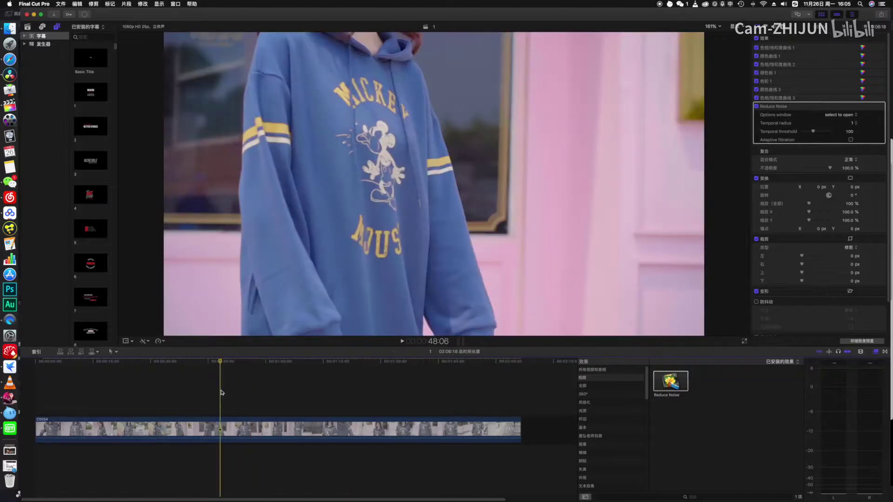
pyautogui.press('super+equal')
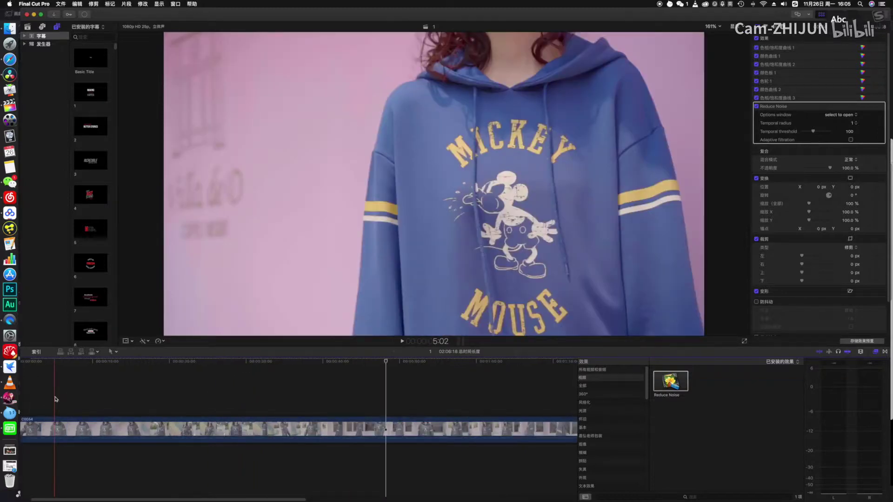
# - Disable the Reduce Noise effect and play the hoodie footage around 35:12 without it
pyautogui.press('space')
pyautogui.click(757, 106)
pyautogui.press('space')
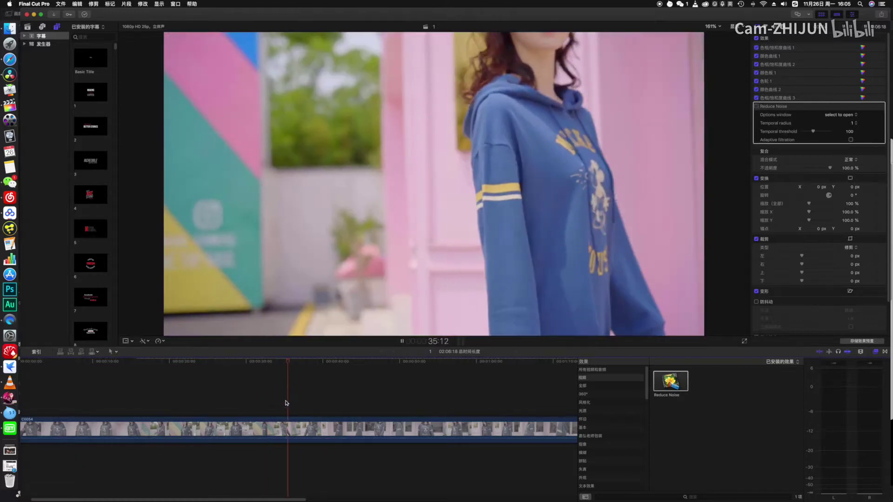
pyautogui.press('space')
pyautogui.press('super+minus')
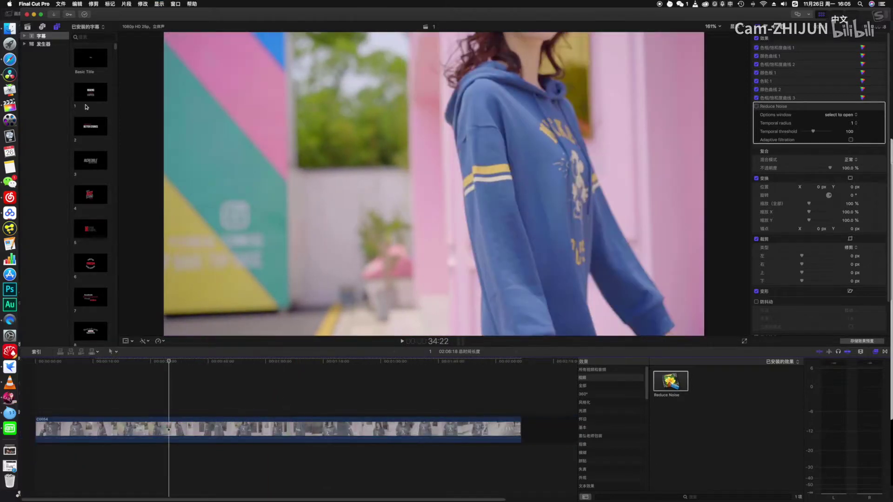
pyautogui.click(380, 395)
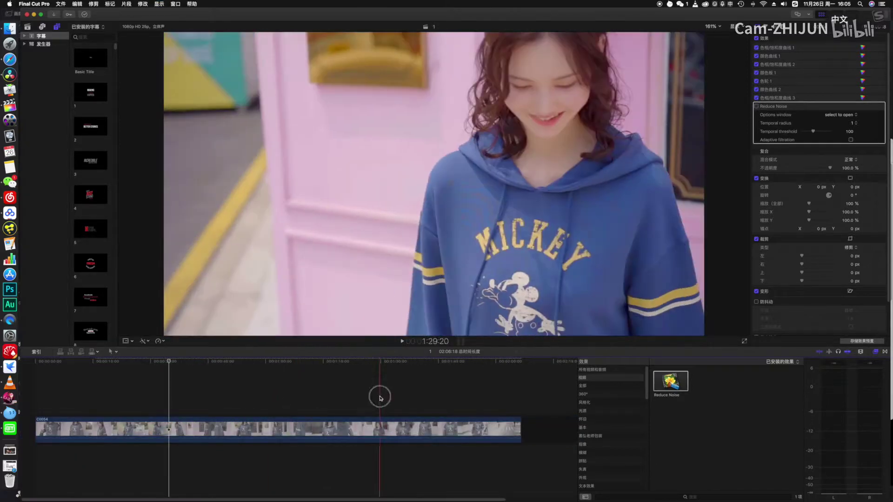
# - Close the effects browser, select the hoodie clip and view its shot at 1:52:13 fitted in the viewer
pyautogui.click(876, 353)
pyautogui.click(457, 430)
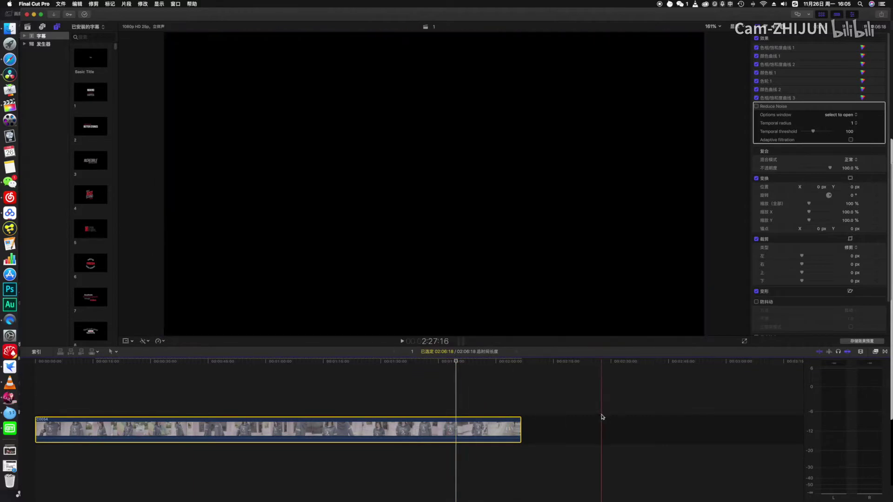
pyautogui.click(468, 409)
pyautogui.click(467, 429)
pyautogui.click(714, 27)
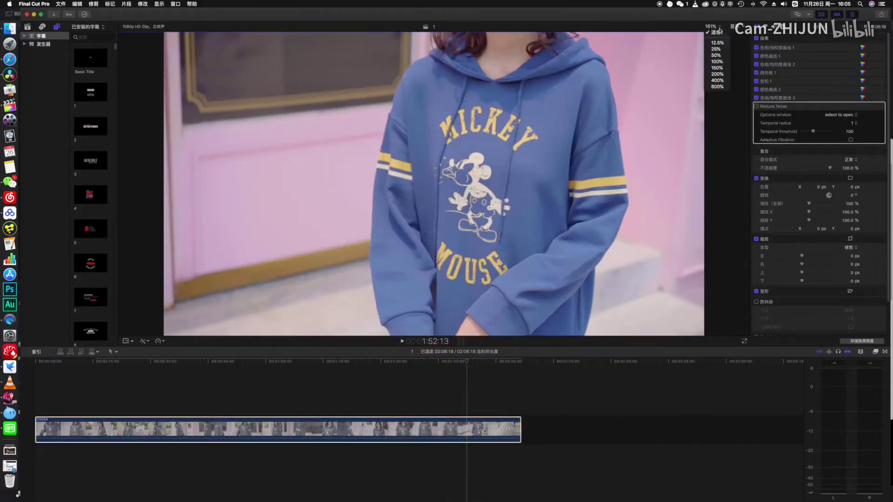
pyautogui.click(719, 33)
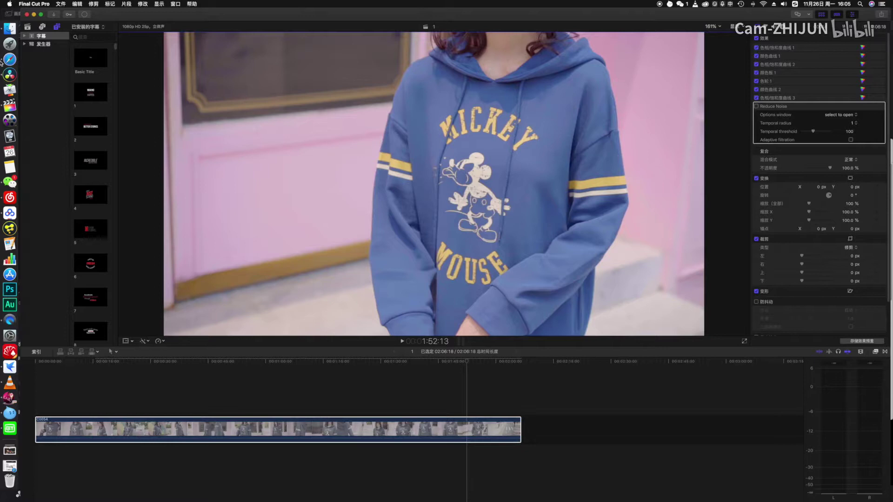
# - Add the clips C0096, C0097 and C0098 from the a7 folder in Finder to the end of the timeline
pyautogui.click(10, 28)
pyautogui.click(445, 277)
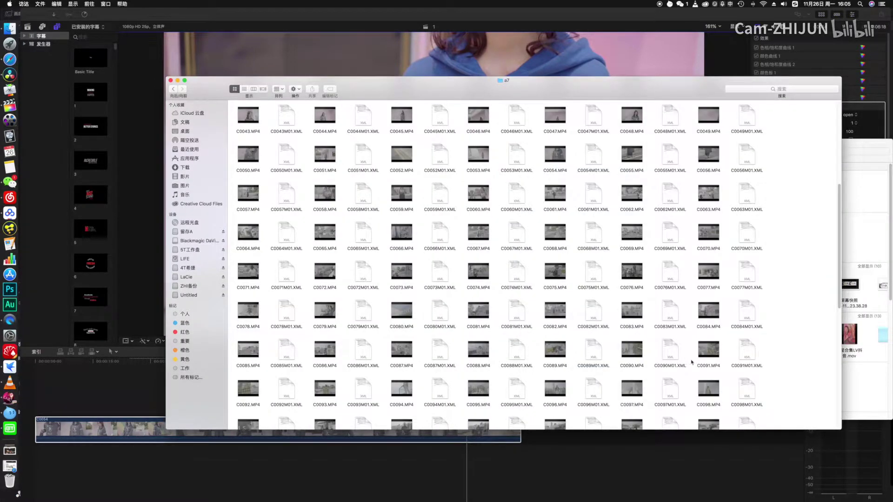
pyautogui.scroll(-4, 692, 363)
pyautogui.moveTo(777, 326); pyautogui.dragTo(573, 460)
pyautogui.click(534, 409)
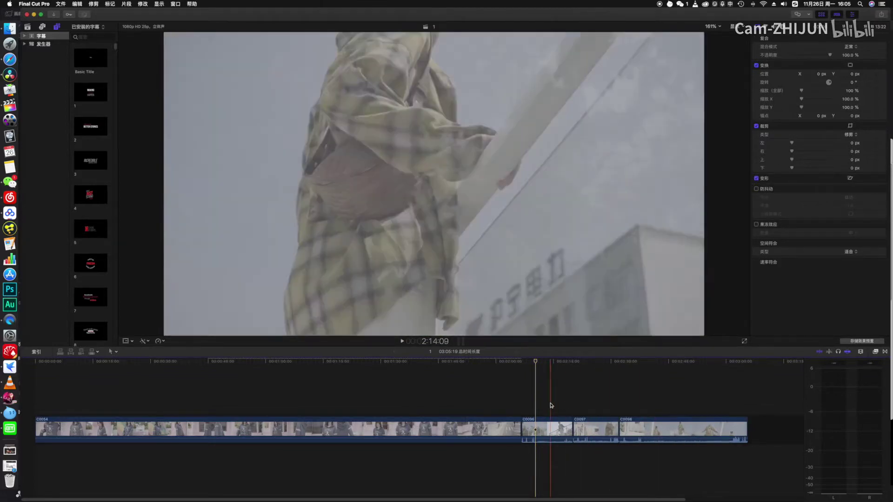
# - Copy the hoodie clip's color corrections and effects onto the three added clips, C0096 to C0098
pyautogui.click(447, 430)
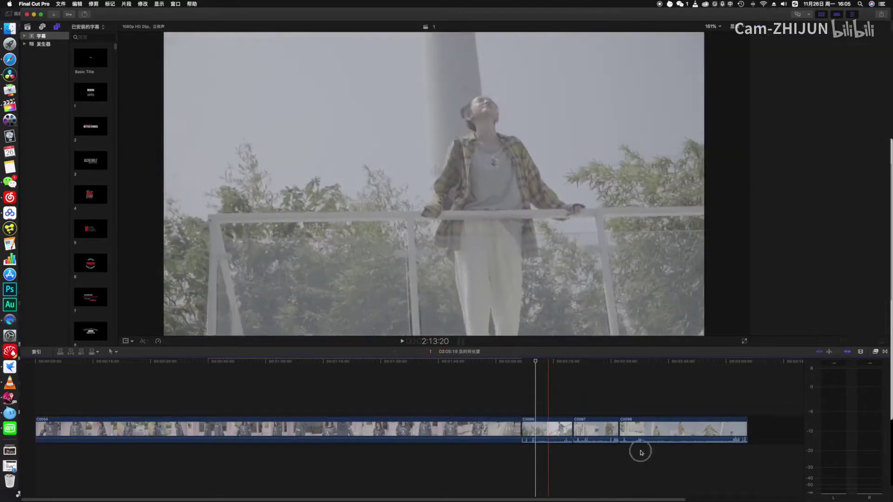
pyautogui.moveTo(750, 496); pyautogui.dragTo(522, 414)
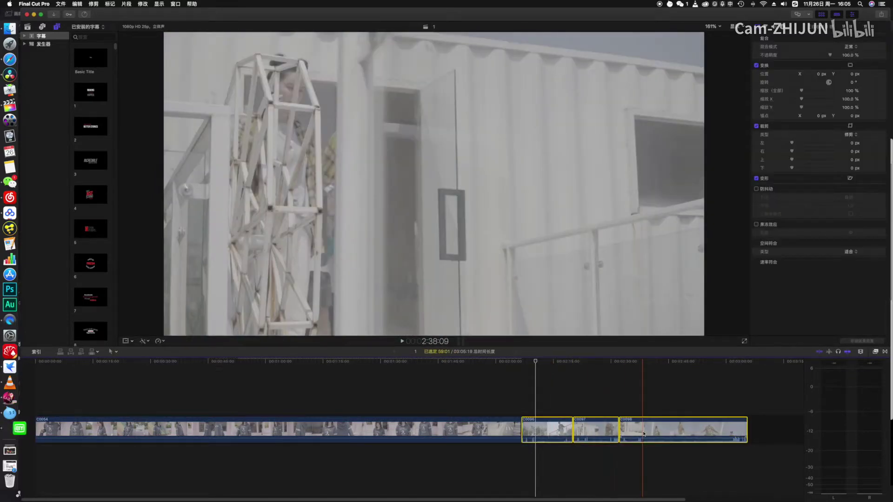
pyautogui.press('super+shift+r')
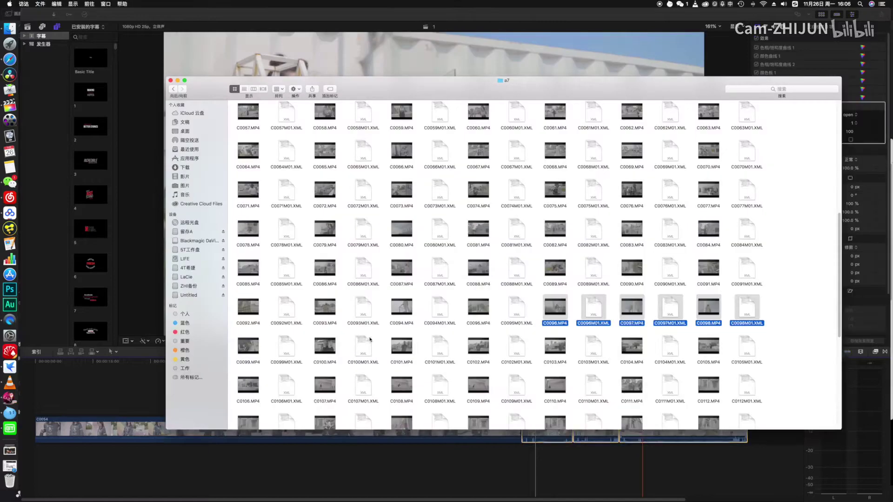
pyautogui.click(148, 385)
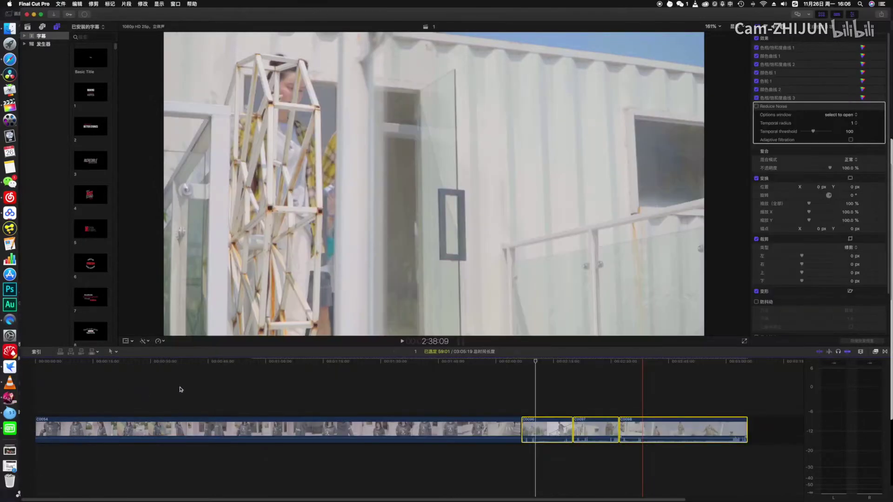
# - Play the three newly graded clips from about 2:11 to 2:46:00 to examine the sky, foliage and plaid shirt colors
pyautogui.click(537, 393)
pyautogui.press('space')
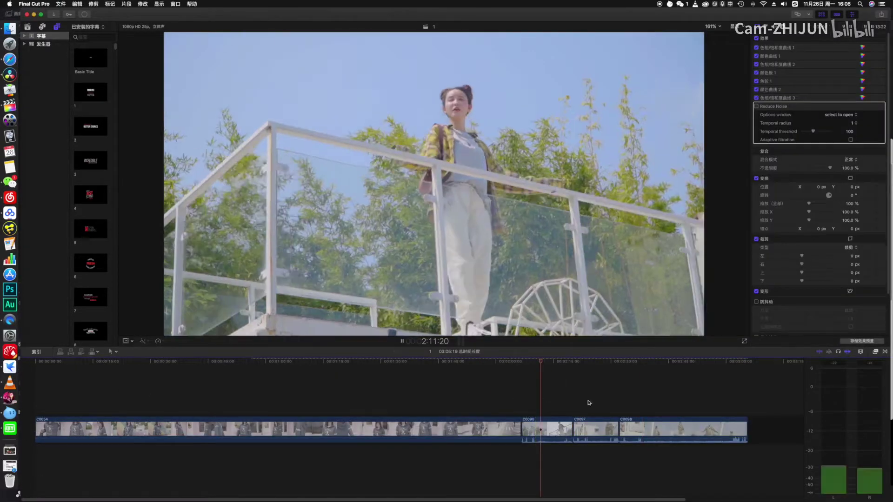
pyautogui.press('space')
pyautogui.press('space')
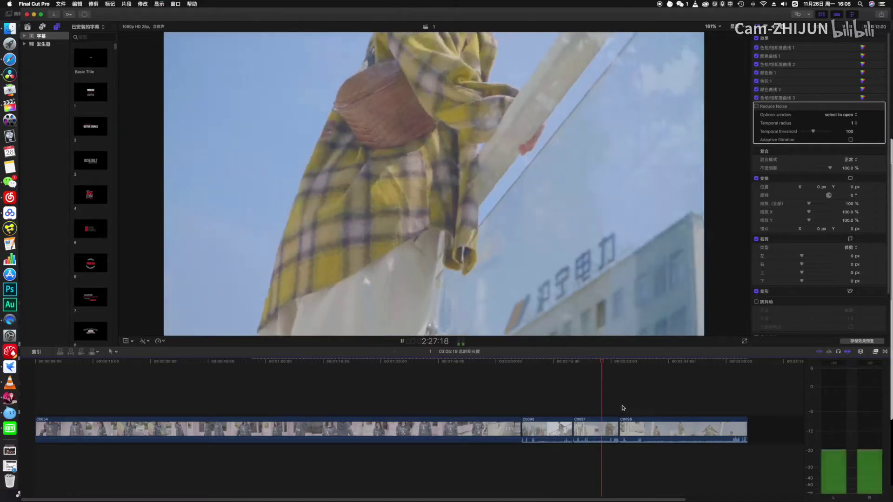
pyautogui.press('space')
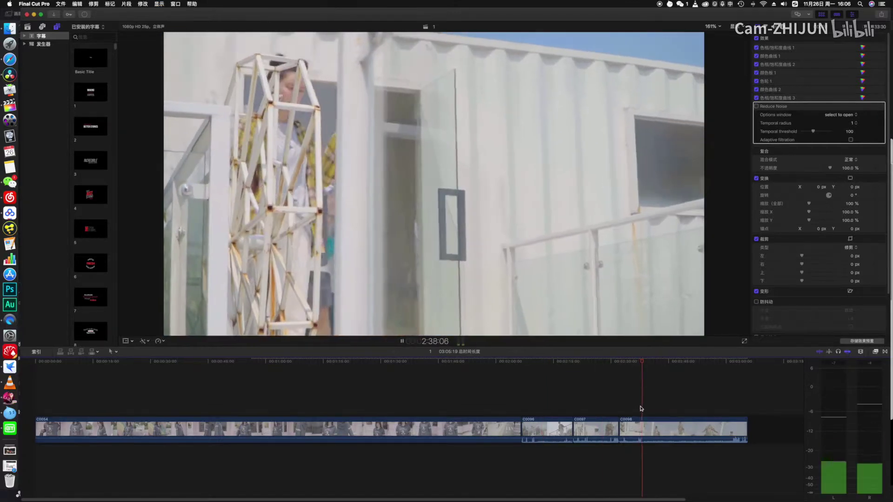
pyautogui.press('space')
pyautogui.press('space')
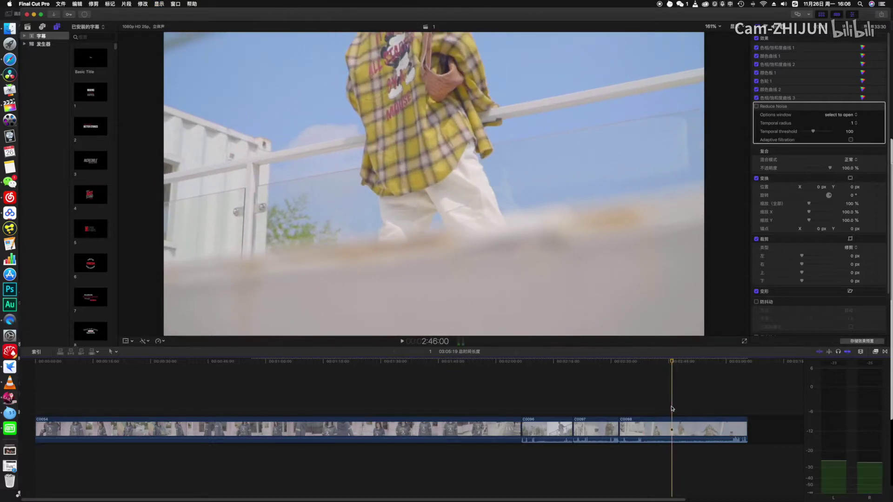
# - Play the plaid shirt shots in the last clip around 2:53:13 and 2:46:00, comparing them with the hoodie footage
pyautogui.press('super+minus')
pyautogui.click(679, 403)
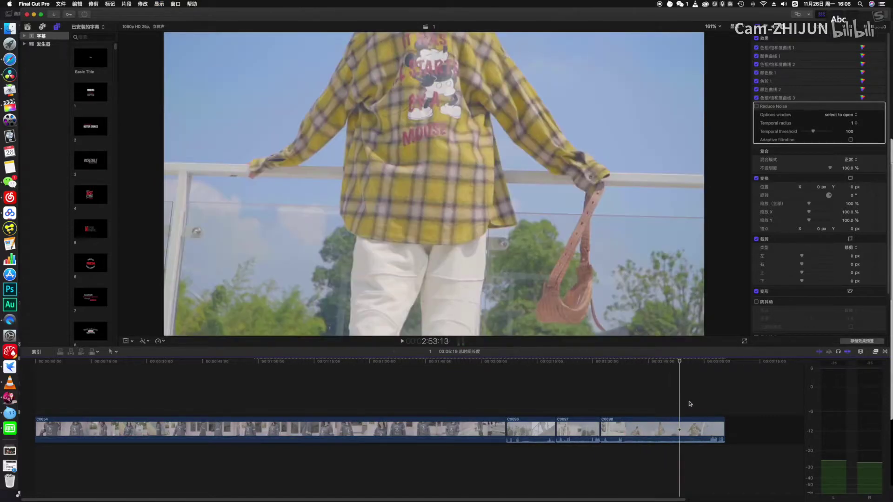
pyautogui.press('space')
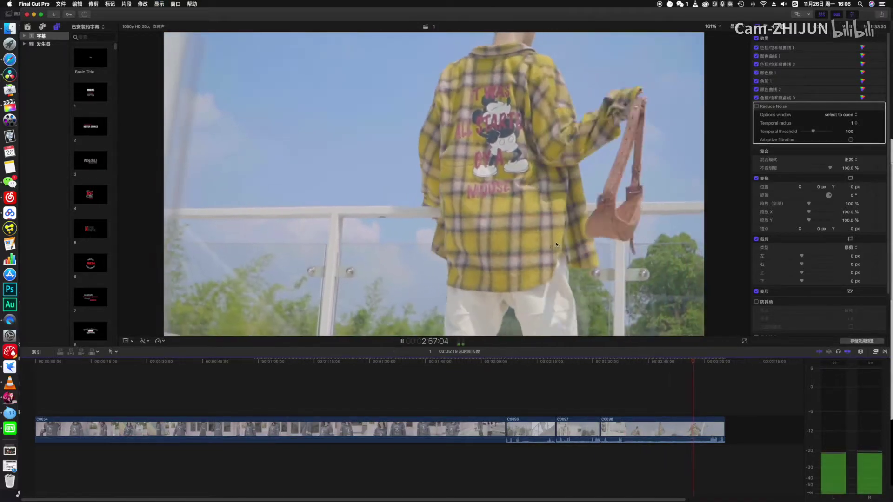
pyautogui.press('space')
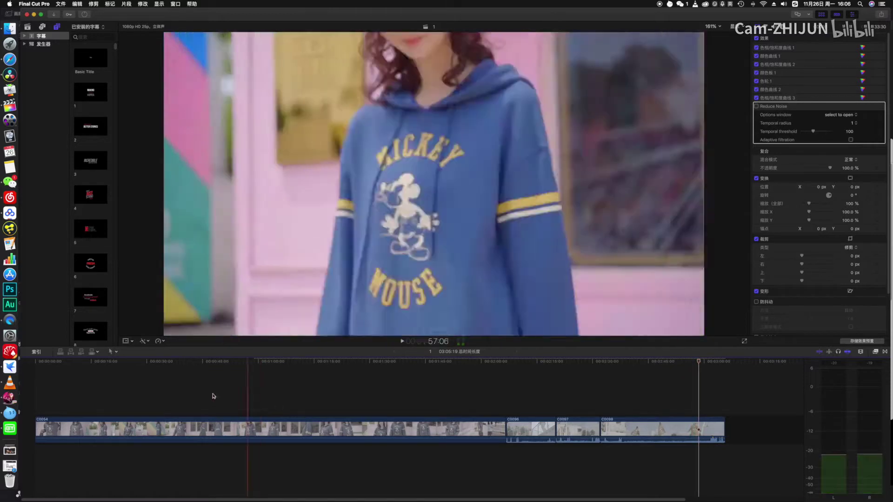
pyautogui.click(629, 423)
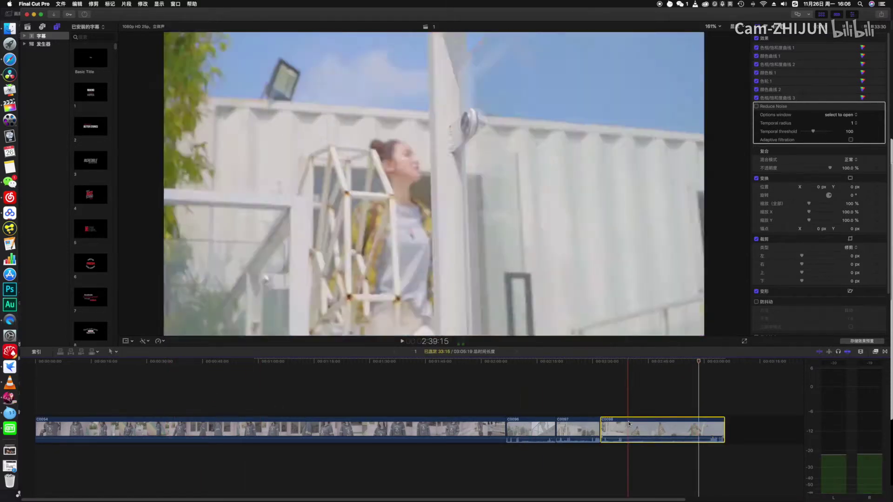
pyautogui.click(612, 384)
pyautogui.press('space')
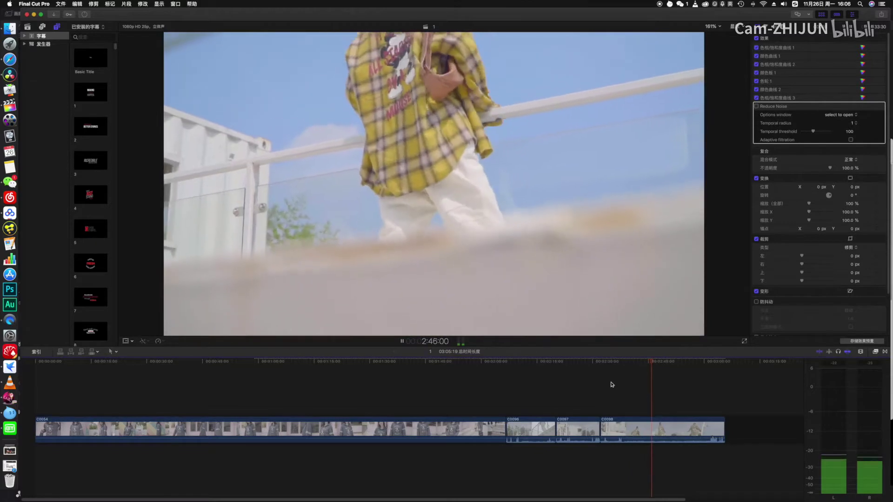
pyautogui.press('space')
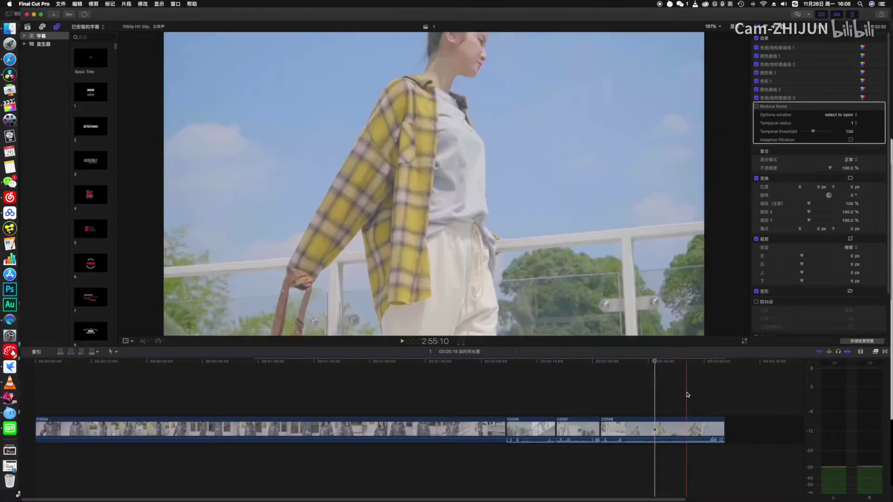
# - Play short stretches of the plaid shirt clips near 2:54, 2:23 and 2:09 to examine the graded sky, shirt and foliage
pyautogui.press('space')
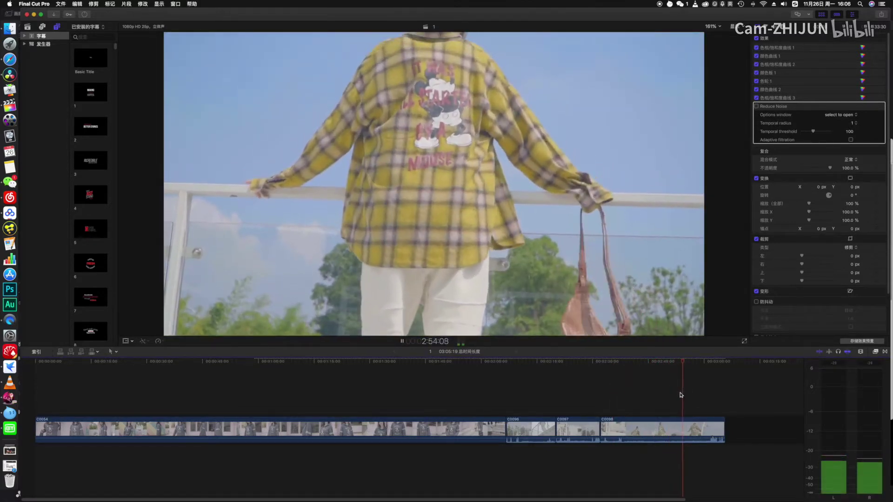
pyautogui.press('space')
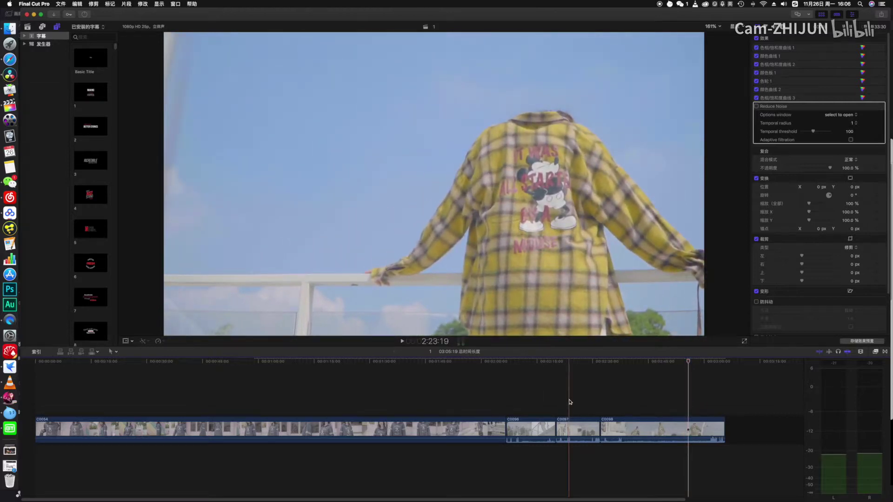
pyautogui.click(569, 401)
pyautogui.press('space')
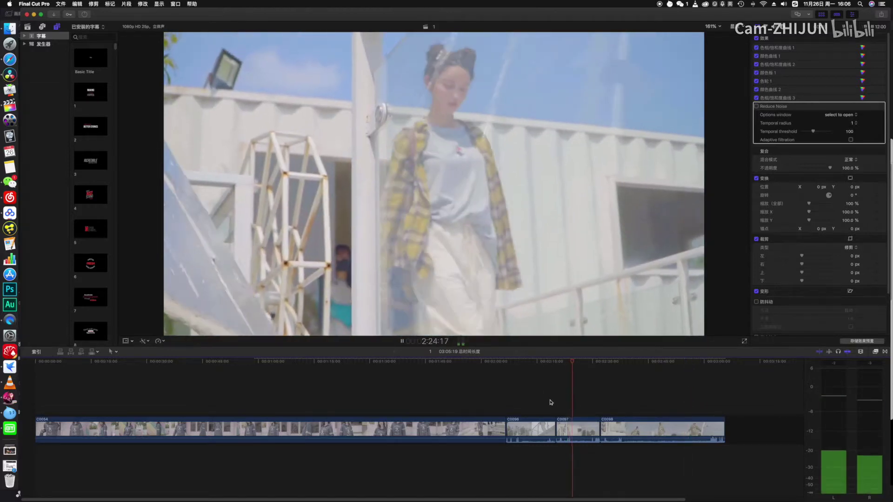
pyautogui.press('space')
pyautogui.click(514, 407)
pyautogui.press('space')
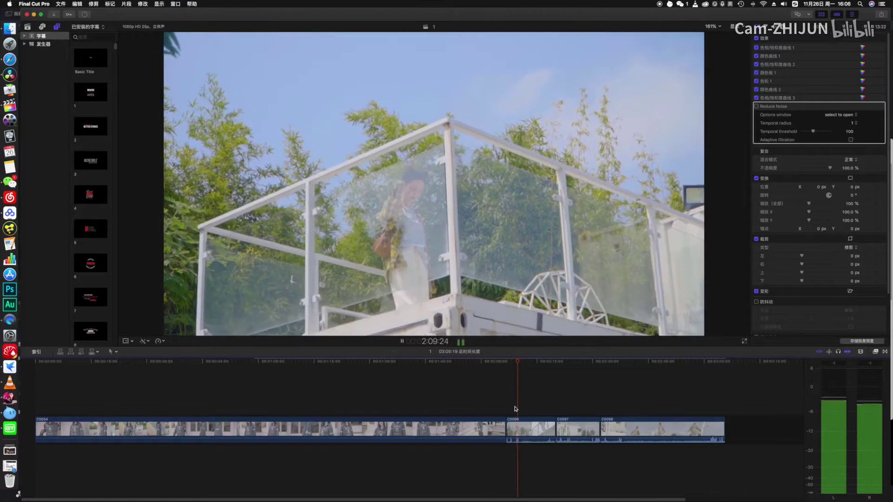
# - Compare the hoodie shots around 0:29 and 0:52 with the start of clip C0096 to check the grade's consistency
pyautogui.press('shift')
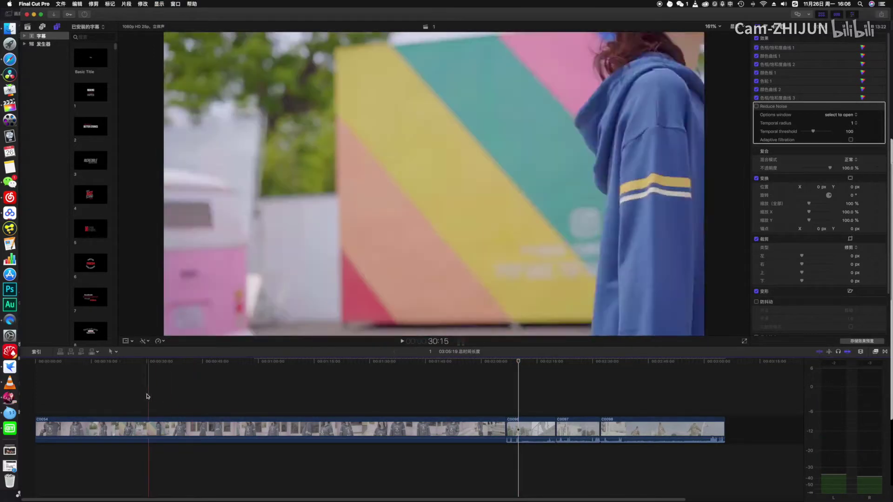
pyautogui.click(144, 396)
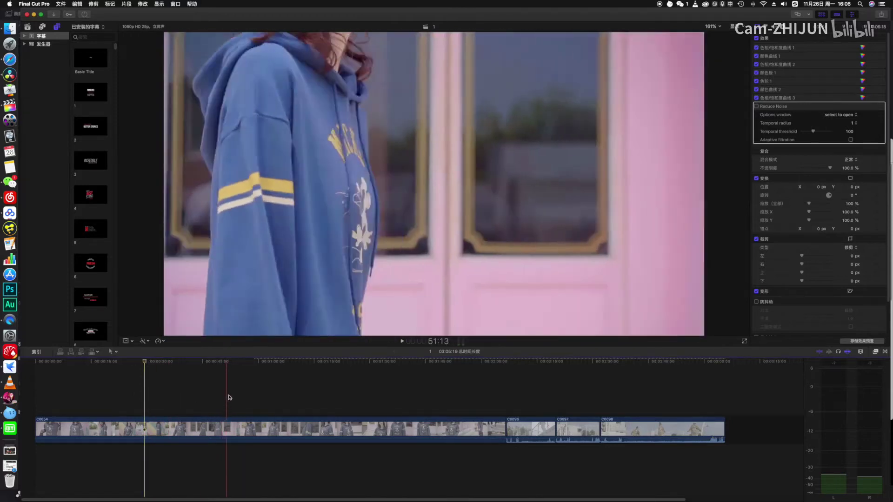
pyautogui.click(229, 397)
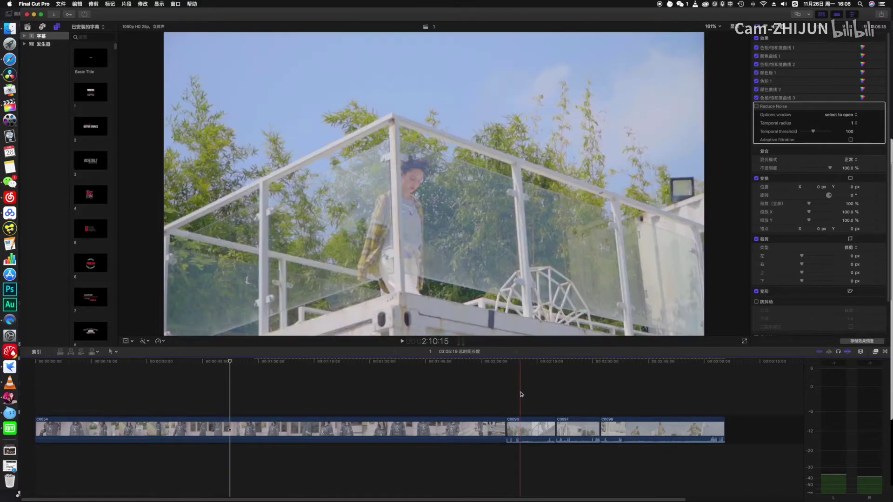
pyautogui.press('Down')
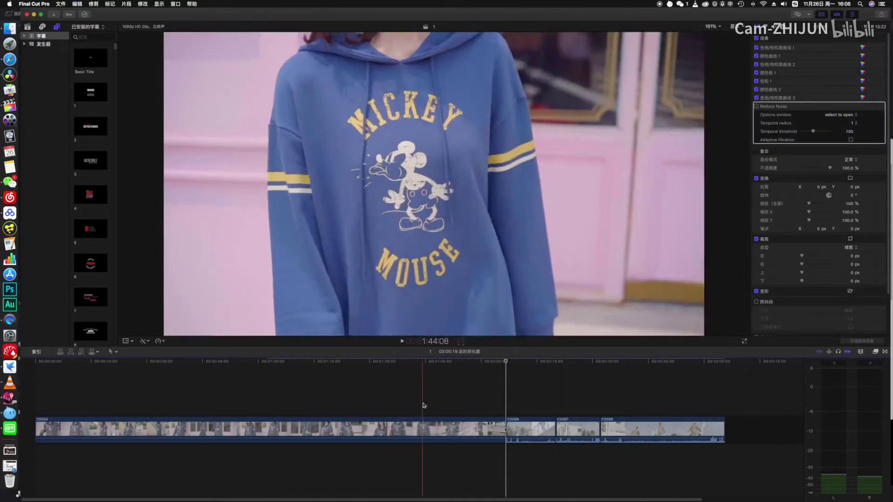
# - Toggle the Reduce Noise effect on and off on the front hoodie shot at 1:44:10 to compare the picture
pyautogui.click(422, 410)
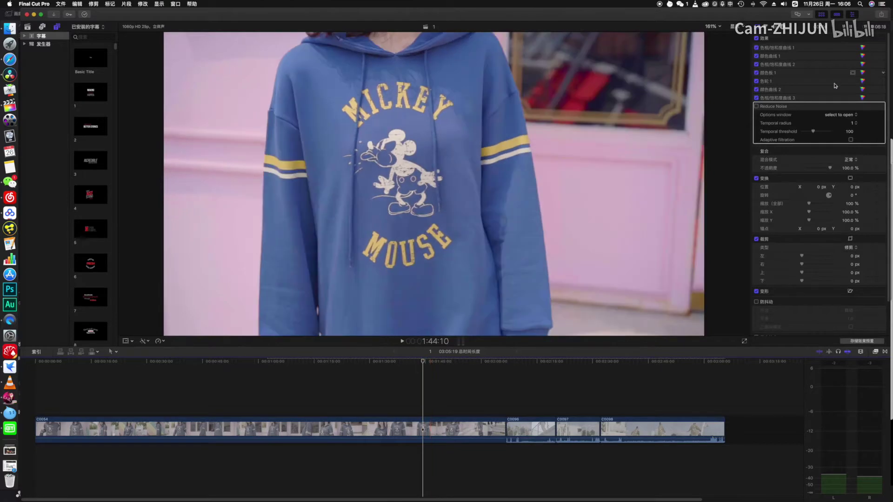
pyautogui.click(756, 106)
pyautogui.click(756, 107)
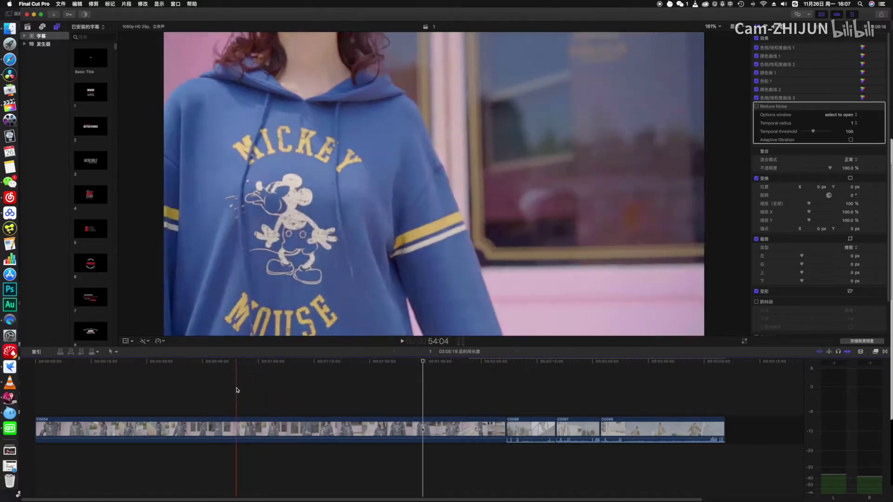
# - Enlarge the dark window area of the hoodie frame at 54:04 to 400% and toggle Reduce Noise to compare the grain
pyautogui.click(237, 390)
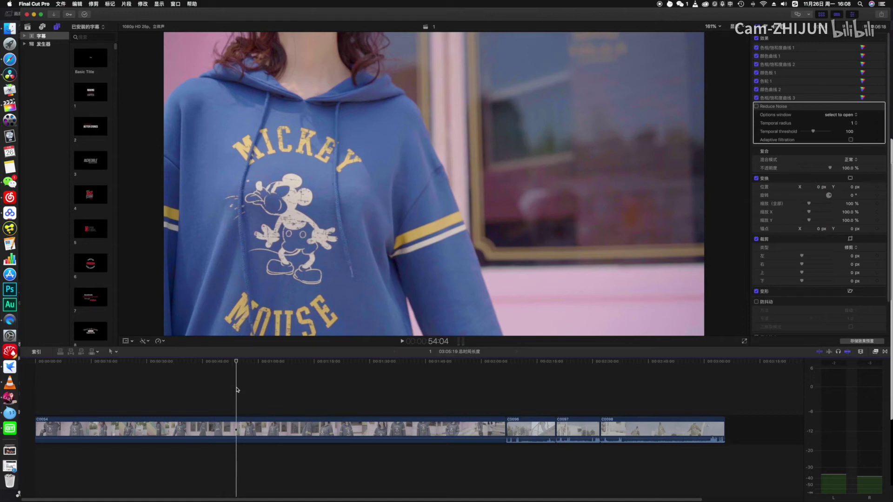
pyautogui.click(756, 107)
pyautogui.click(758, 108)
pyautogui.press('cmd+=')
pyautogui.click(739, 185)
pyautogui.press('cmd+=')
pyautogui.moveTo(742, 186); pyautogui.dragTo(739, 183)
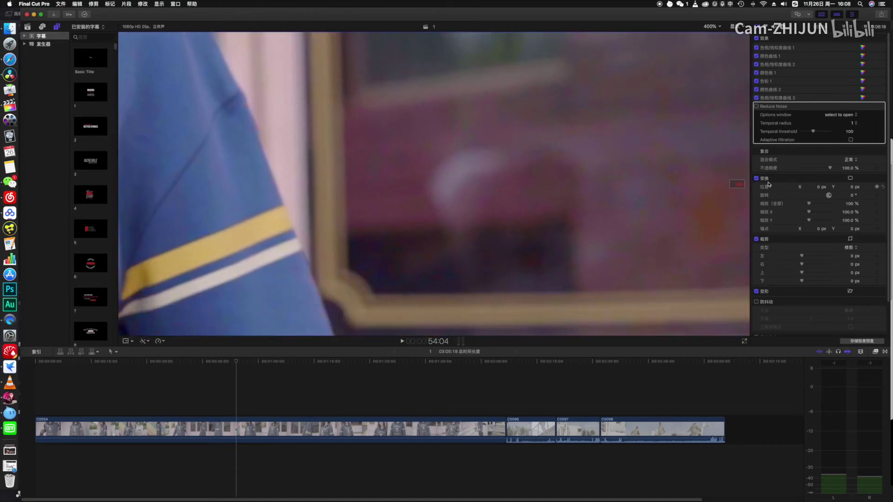
pyautogui.click(757, 107)
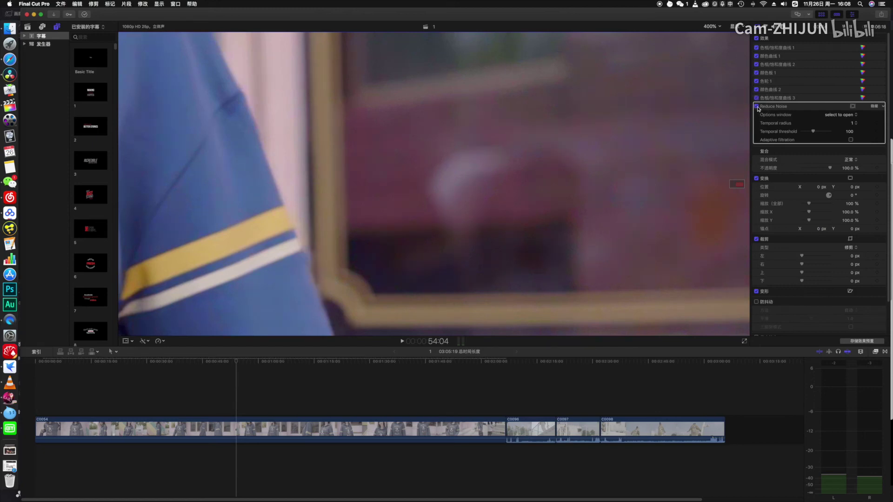